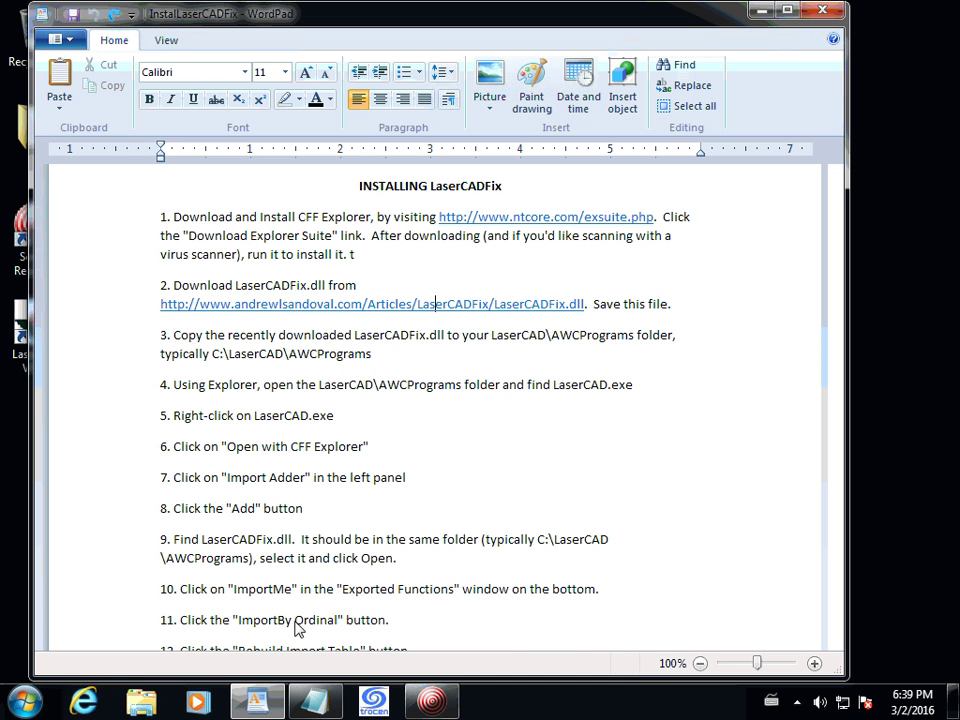
Step: Review the installation instructions, follow the ntcore.com link in step 1, and save the Explorer Suite installer
{"action": "scroll", "coordinate": [298, 628], "scroll_direction": "down", "scroll_amount": 3}
{"action": "scroll", "coordinate": [294, 618], "scroll_direction": "down", "scroll_amount": 1}
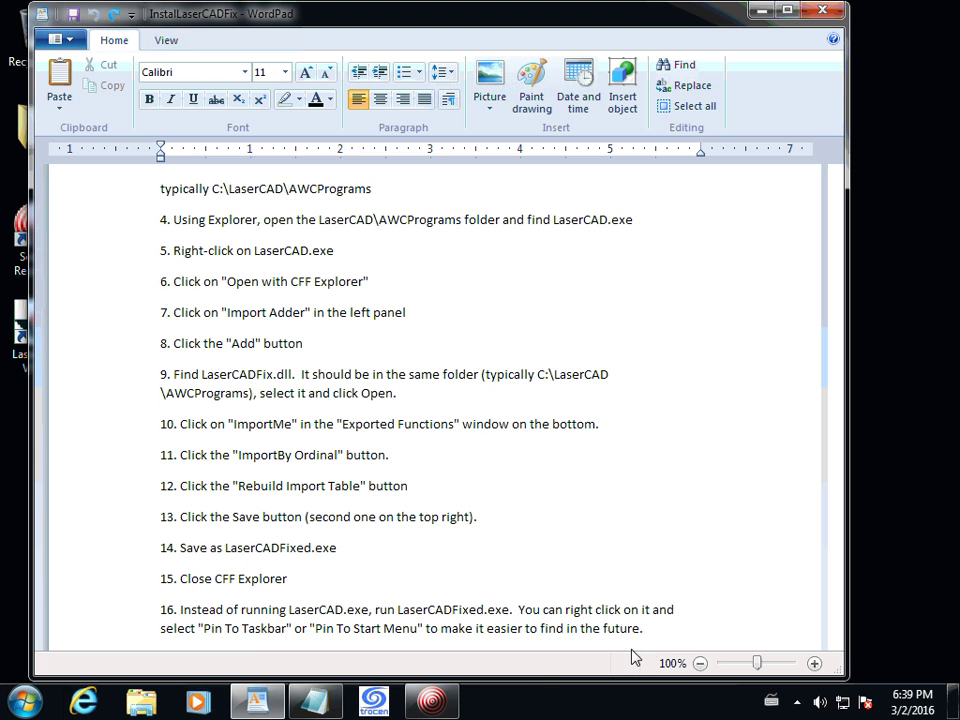
{"action": "scroll", "coordinate": [647, 634], "scroll_direction": "up", "scroll_amount": 4}
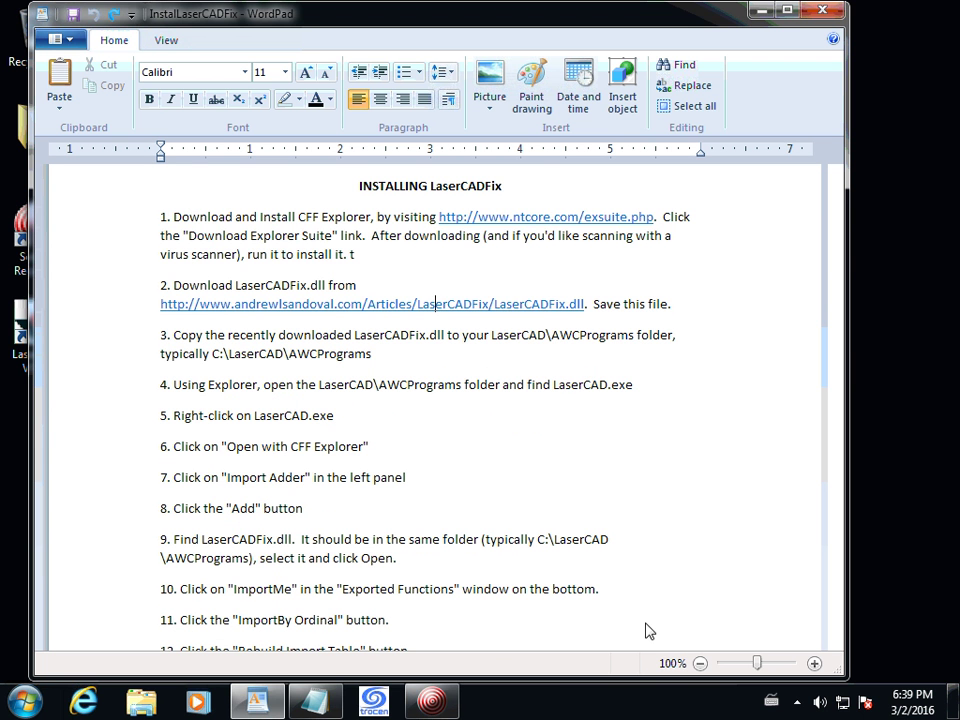
{"action": "left_click", "coordinate": [515, 222]}
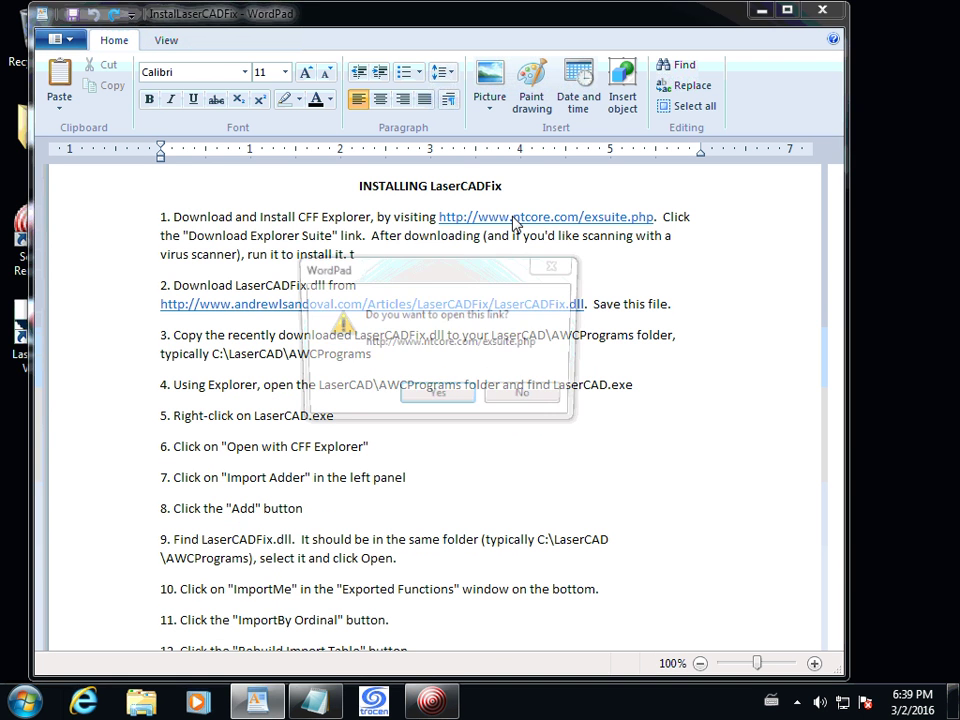
{"action": "left_click", "coordinate": [455, 398]}
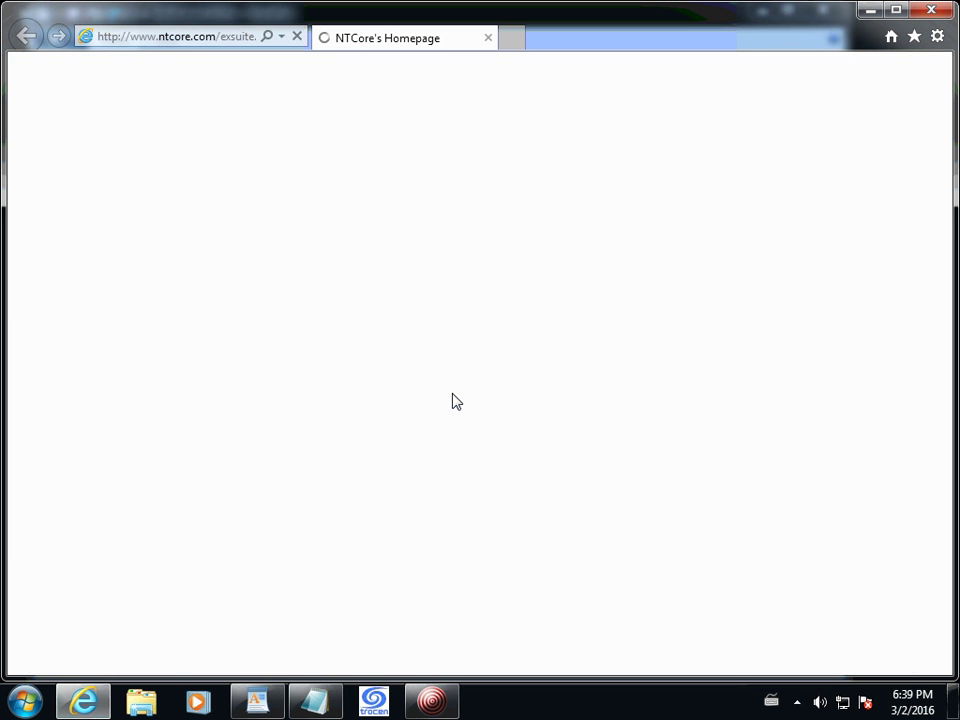
{"action": "left_click", "coordinate": [630, 272]}
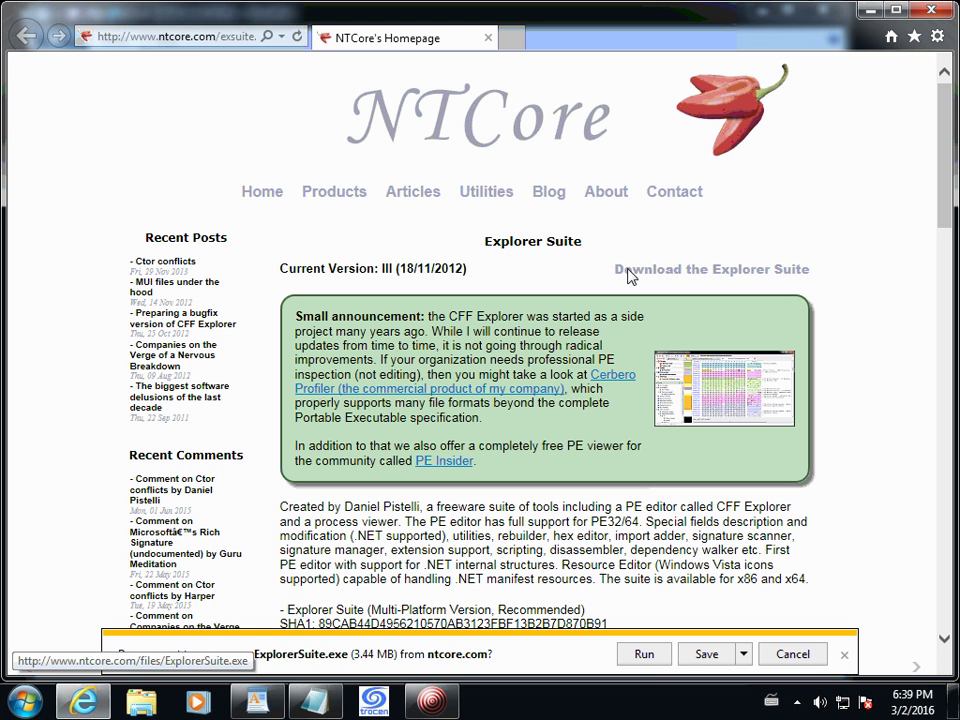
{"action": "left_click", "coordinate": [706, 655]}
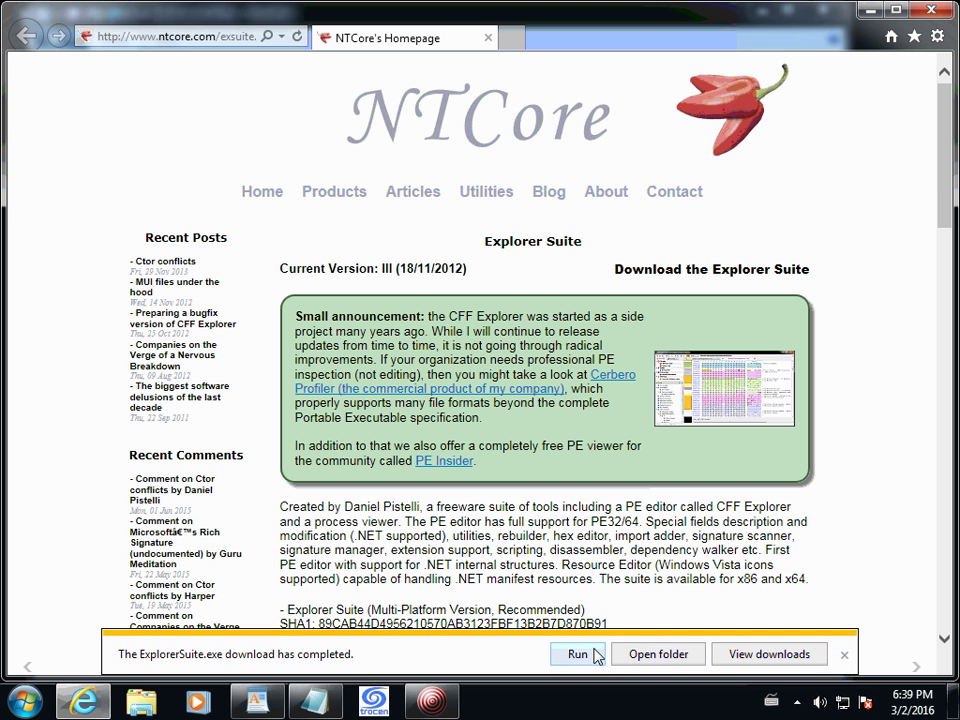
Step: Run the downloaded installer, install Explorer Suite with the default destination and Start menu folder, and close the browser
{"action": "left_click", "coordinate": [578, 658]}
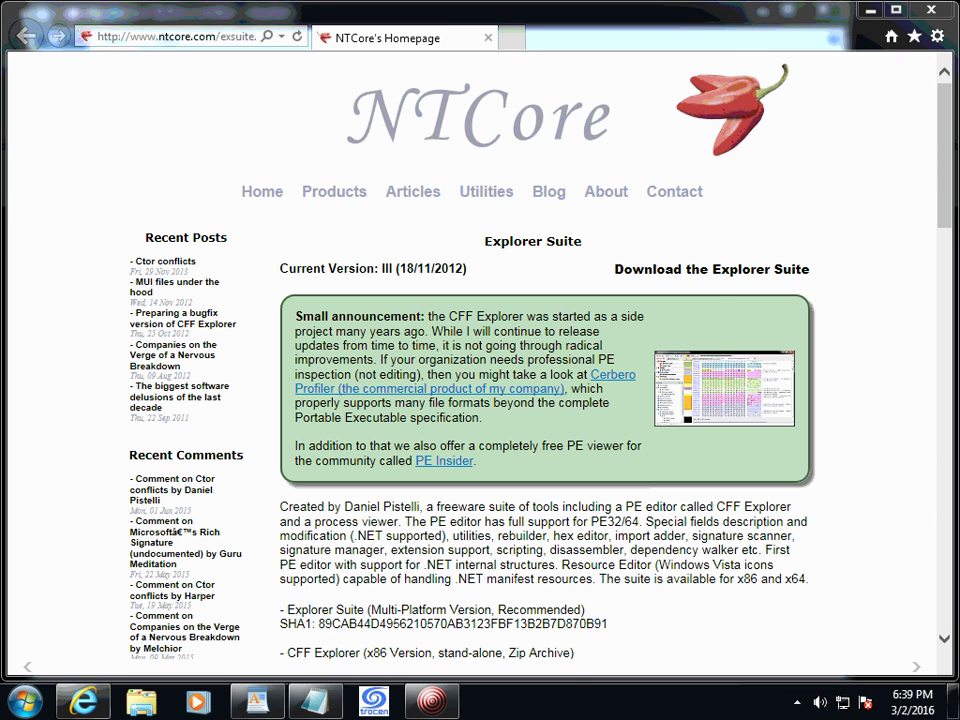
{"action": "left_click", "coordinate": [586, 500]}
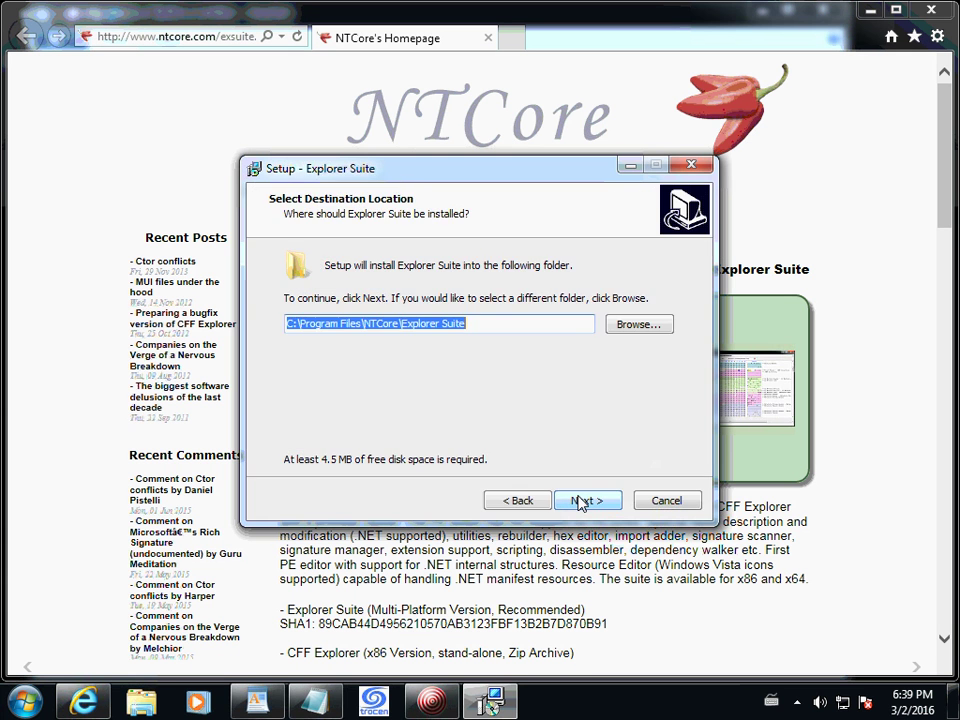
{"action": "left_click", "coordinate": [588, 507]}
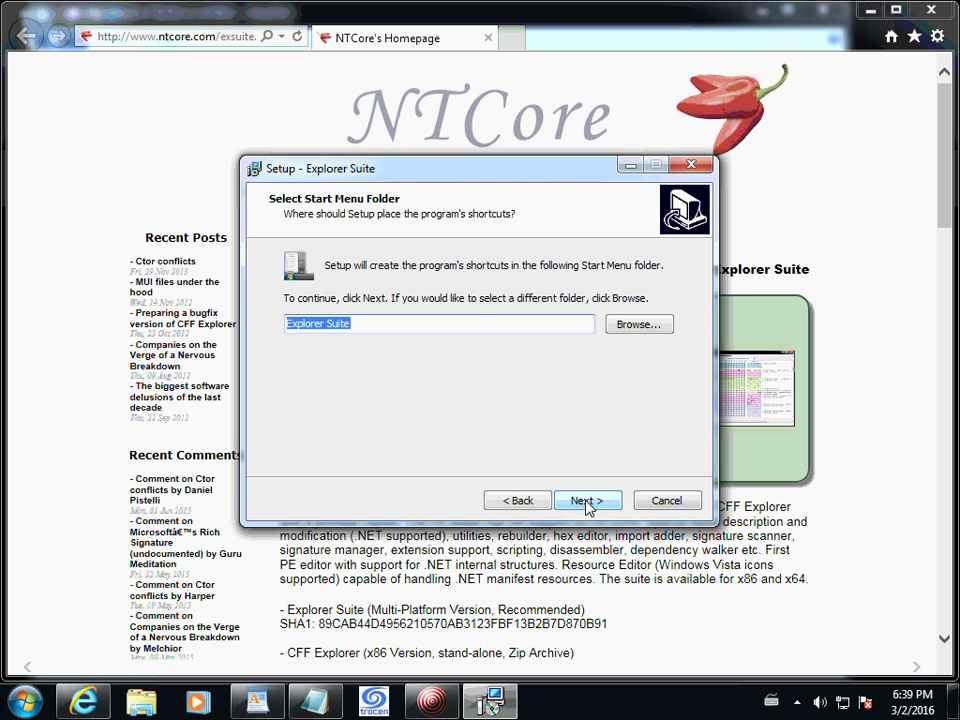
{"action": "left_click", "coordinate": [588, 503]}
{"action": "left_click", "coordinate": [586, 502]}
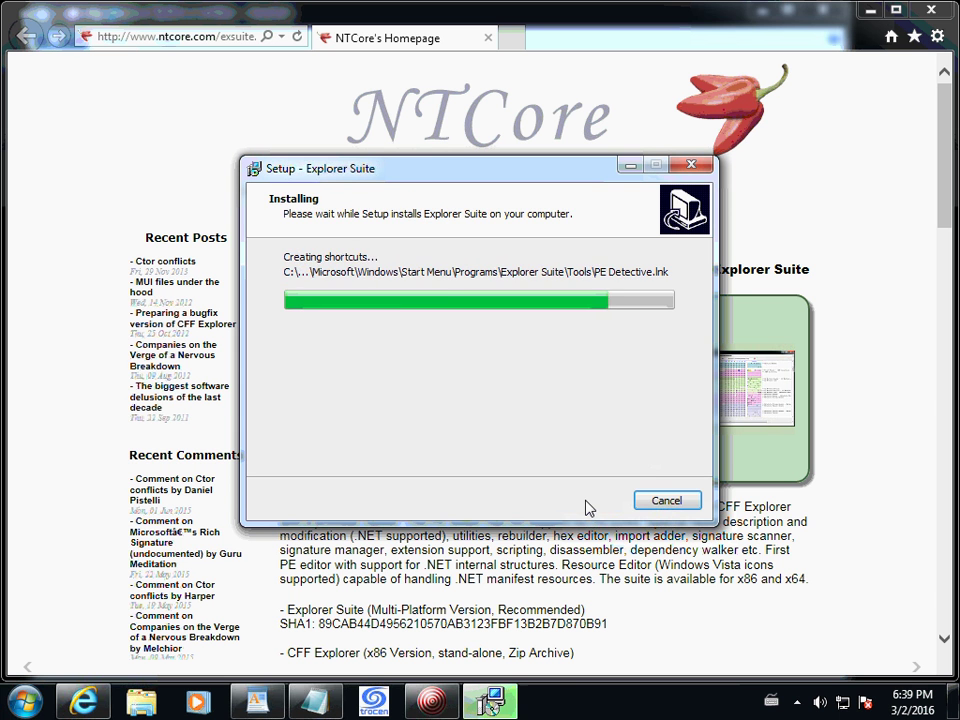
{"action": "left_click", "coordinate": [587, 502]}
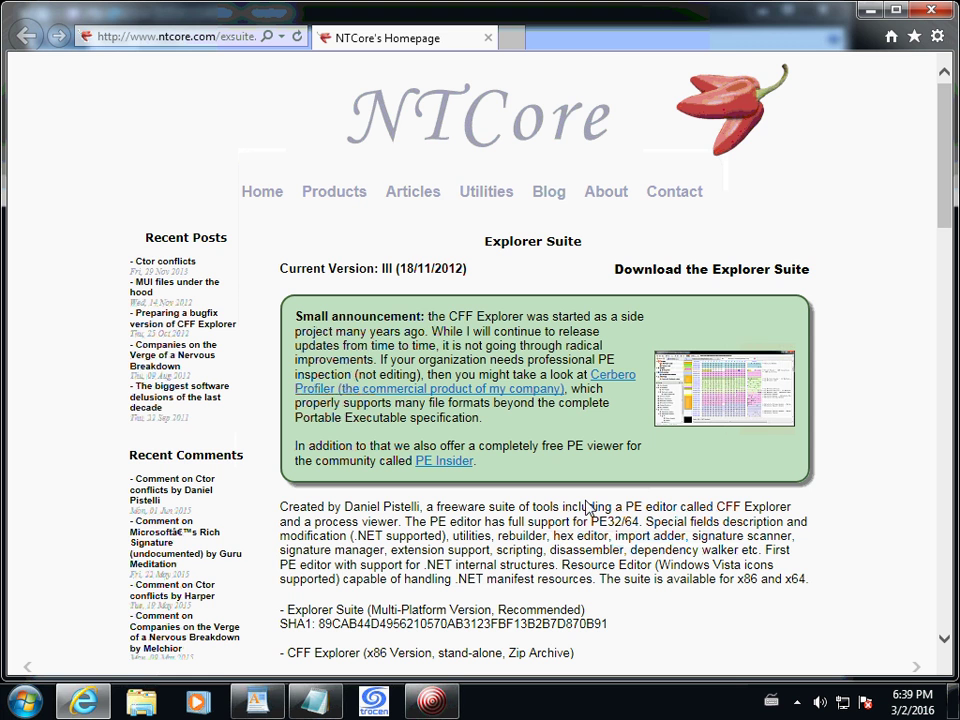
{"action": "left_click", "coordinate": [935, 12]}
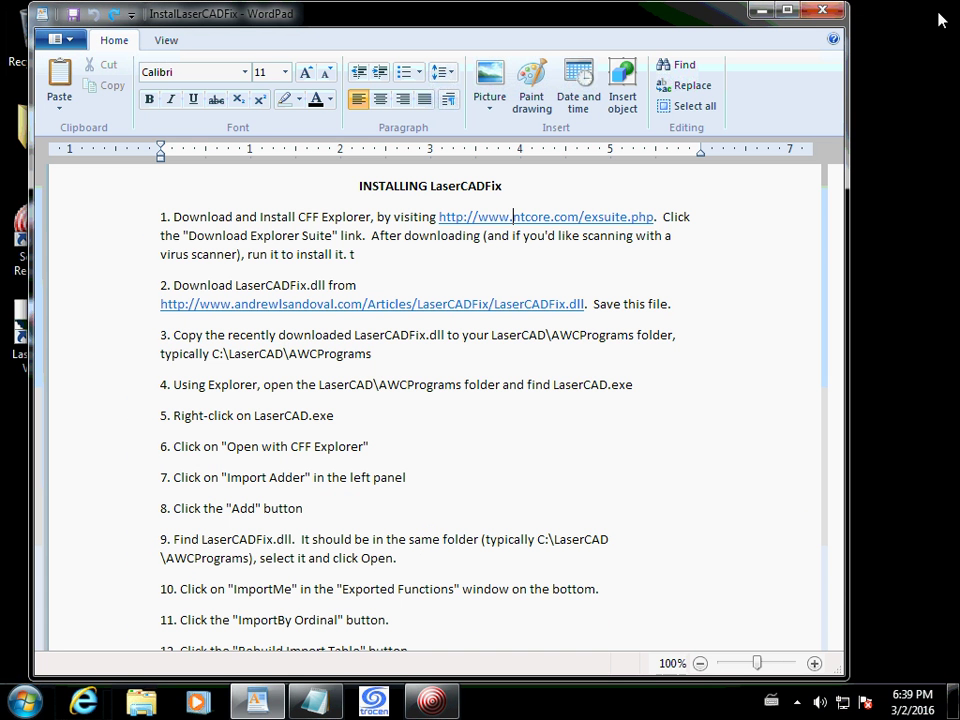
Step: Download and save LaserCADFix.dll from the link in step 2 of the instructions, and close the downloads list
{"action": "left_click", "coordinate": [357, 311]}
{"action": "left_click", "coordinate": [499, 407]}
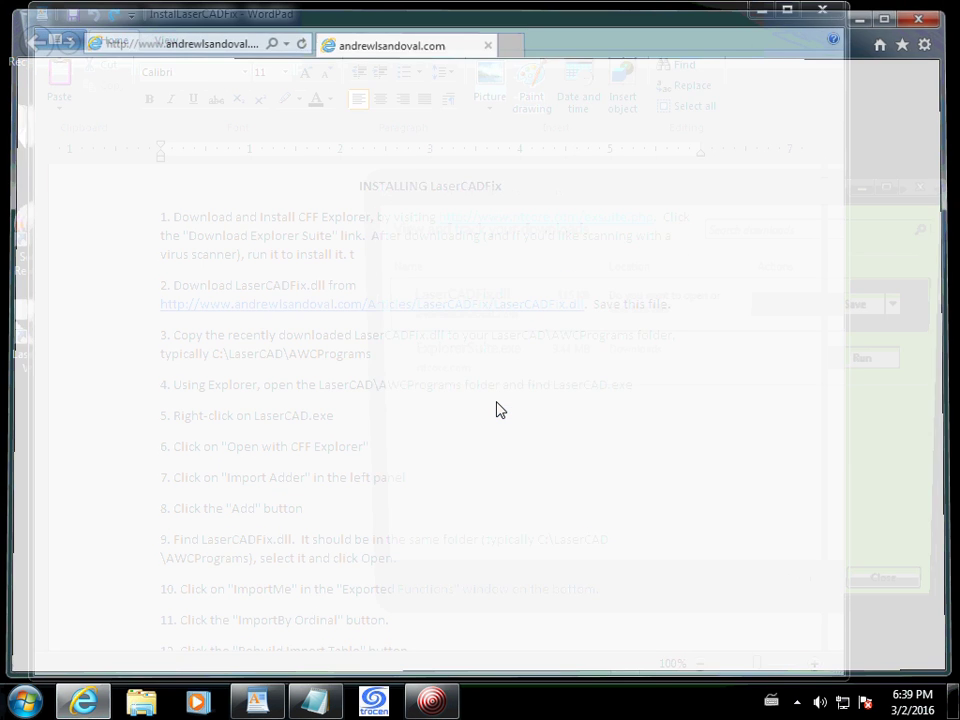
{"action": "left_click", "coordinate": [856, 303]}
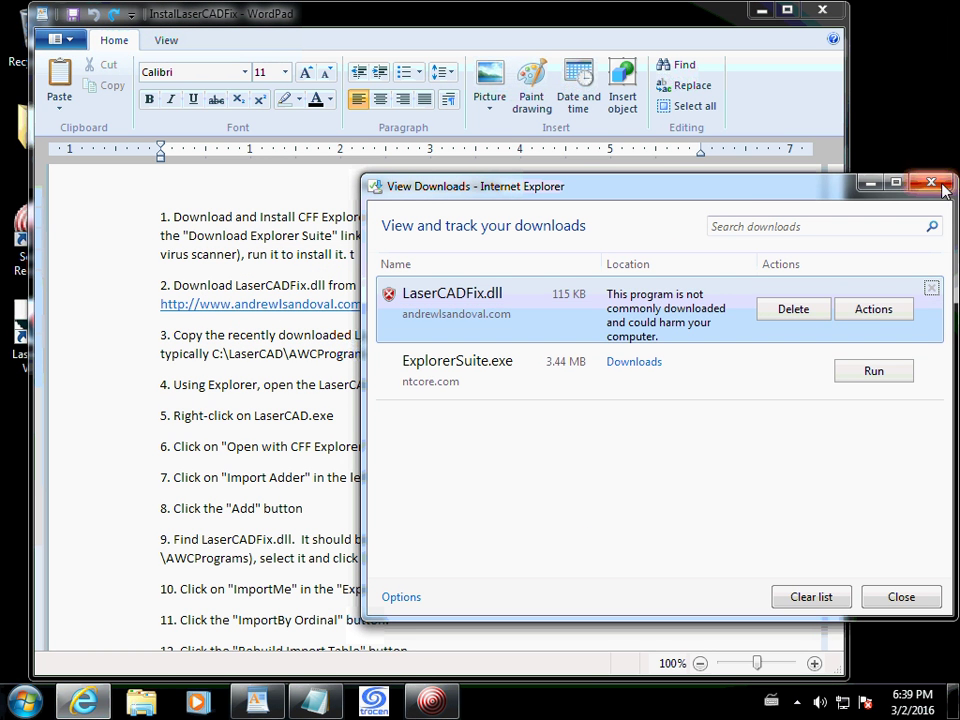
{"action": "left_click", "coordinate": [943, 188]}
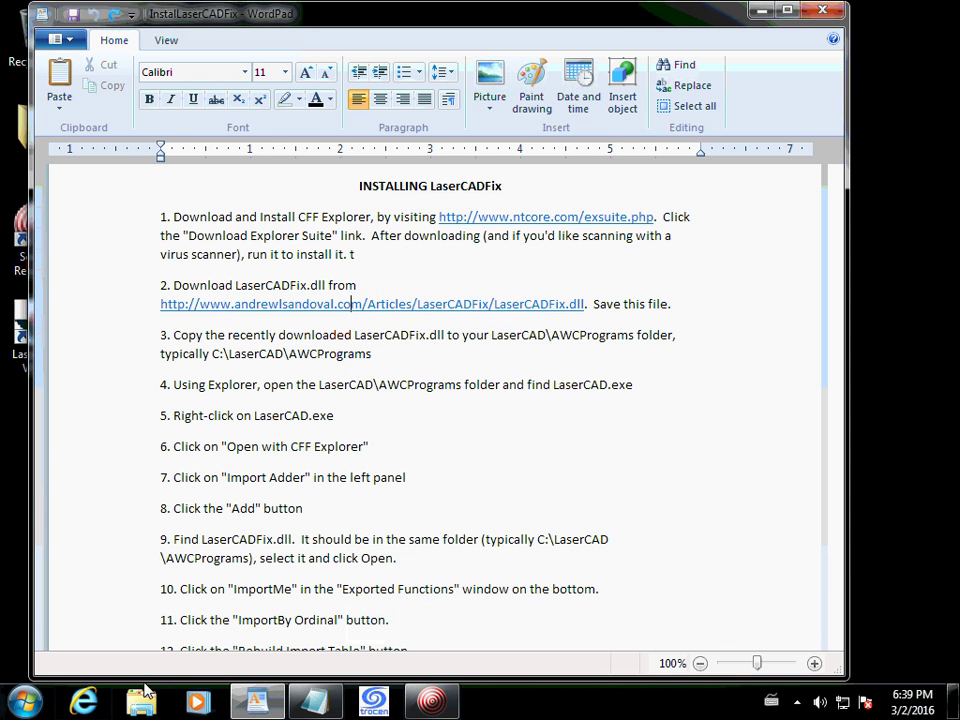
Step: Copy LaserCADFix.dll from the Downloads folder in Windows Explorer
{"action": "left_click", "coordinate": [145, 696]}
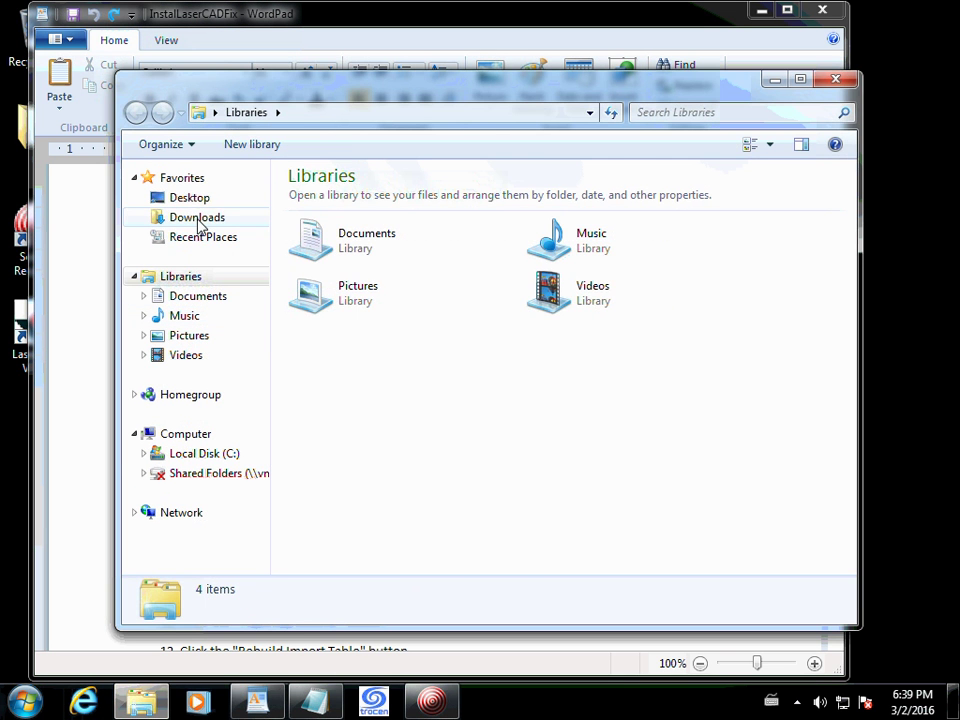
{"action": "left_click", "coordinate": [198, 218]}
{"action": "left_click", "coordinate": [378, 221]}
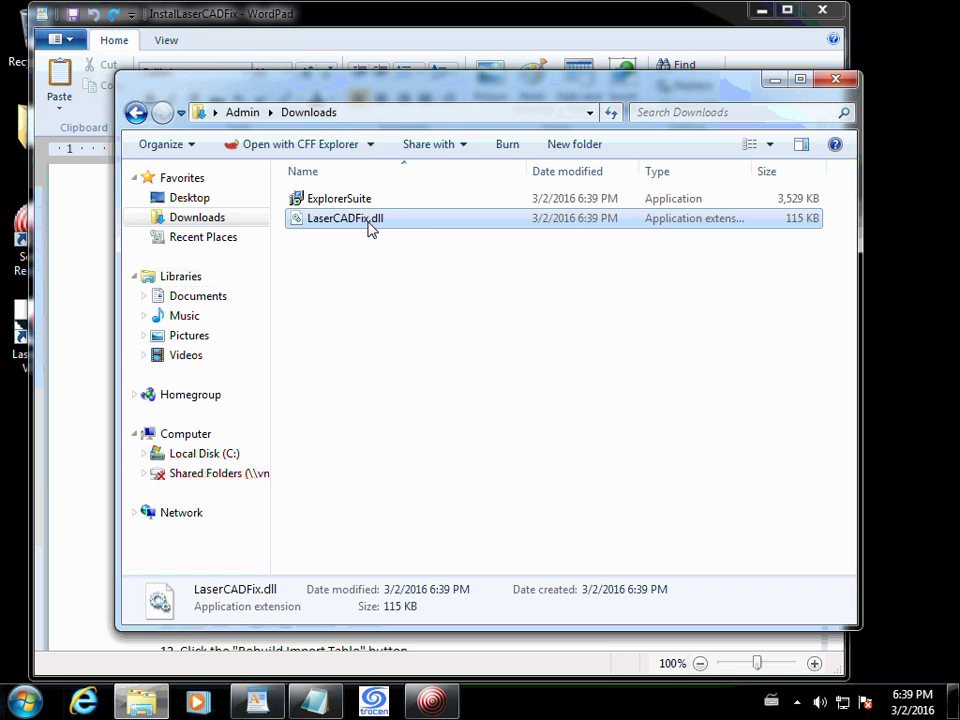
{"action": "right_click", "coordinate": [370, 228]}
{"action": "left_click", "coordinate": [418, 389]}
Step: Go to the C:\LaserCAD\AWCPrograms folder and paste the copied LaserCADFix.dll there
{"action": "left_click", "coordinate": [398, 116]}
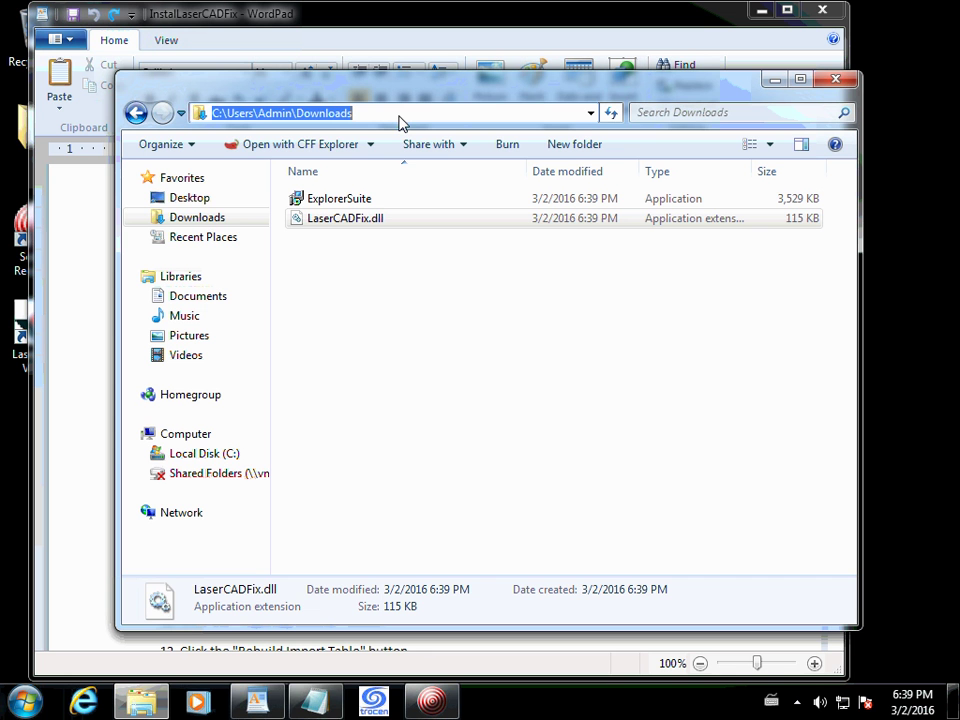
{"action": "type", "text": "c:\\"}
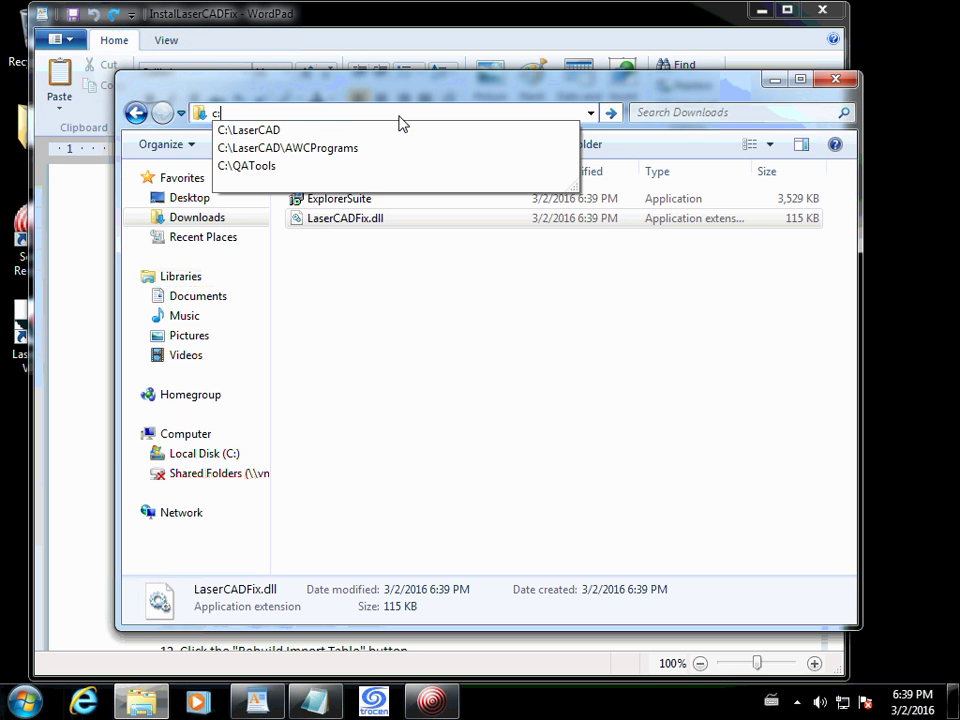
{"action": "type", "text": "Lase"}
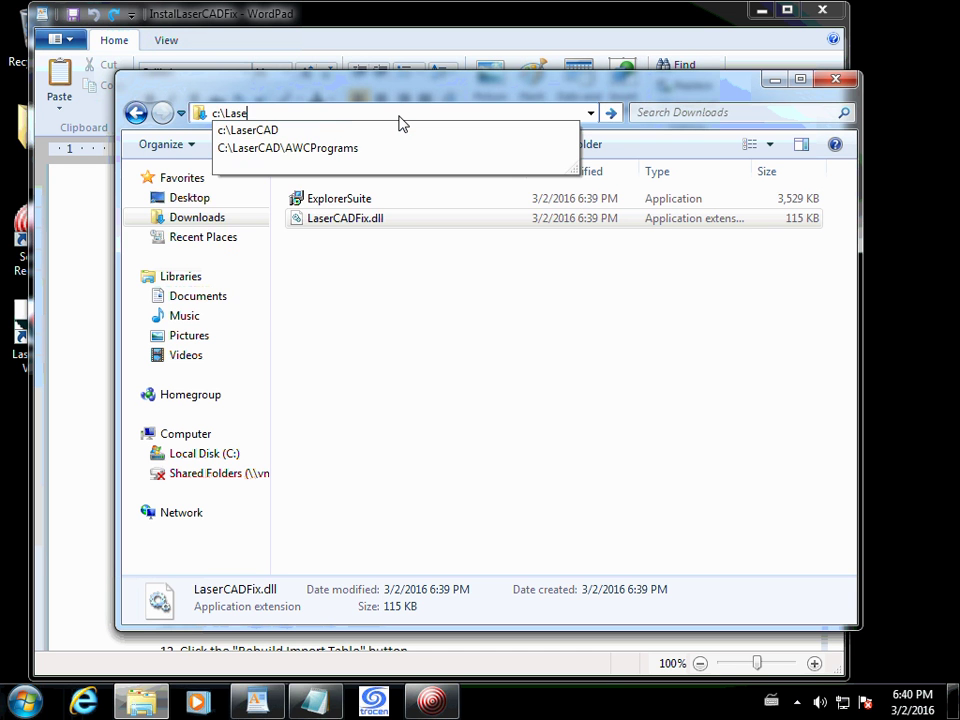
{"action": "type", "text": "rCAD\\"}
{"action": "key", "text": "Return"}
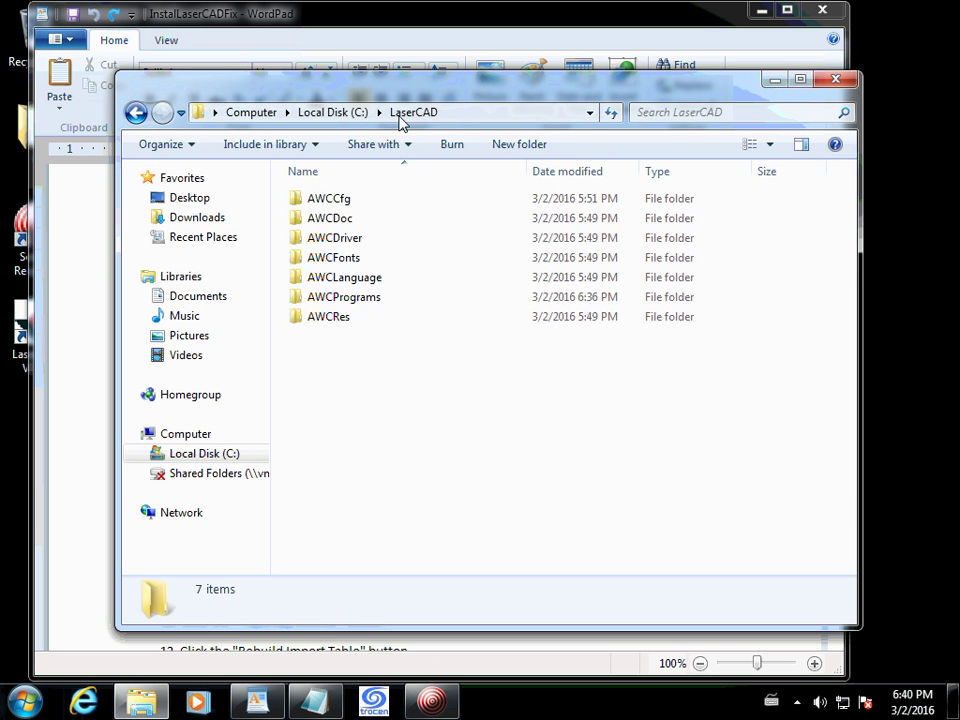
{"action": "double_click", "coordinate": [341, 299]}
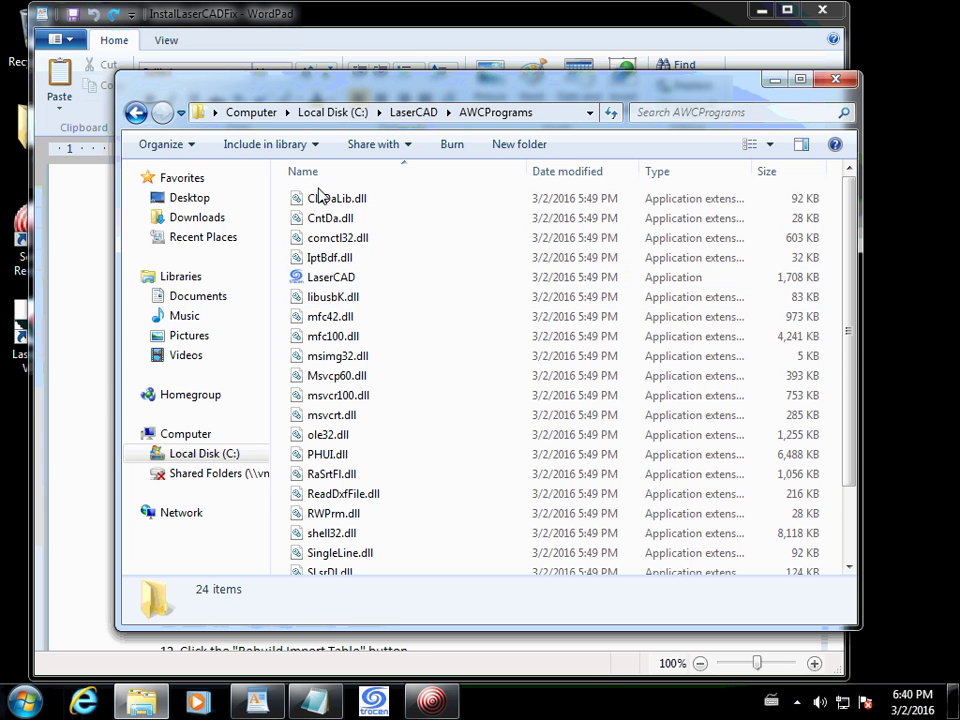
{"action": "key", "text": "alt"}
{"action": "left_click", "coordinate": [174, 139]}
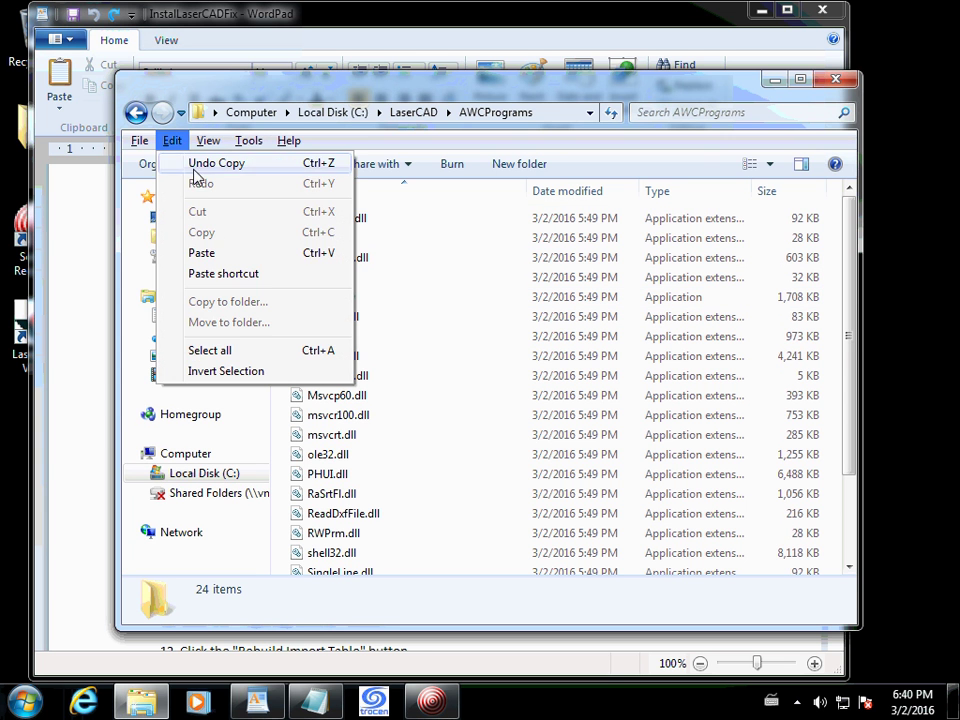
{"action": "left_click", "coordinate": [205, 253]}
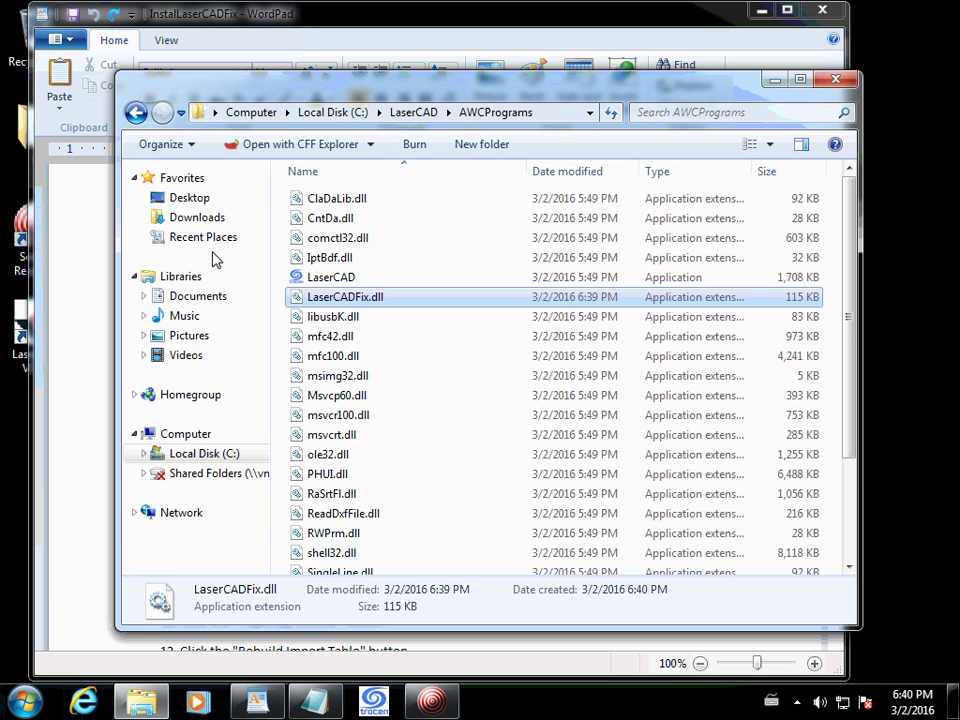
Step: Open the LaserCAD application file from the AWCPrograms folder in CFF Explorer
{"action": "left_click", "coordinate": [340, 277]}
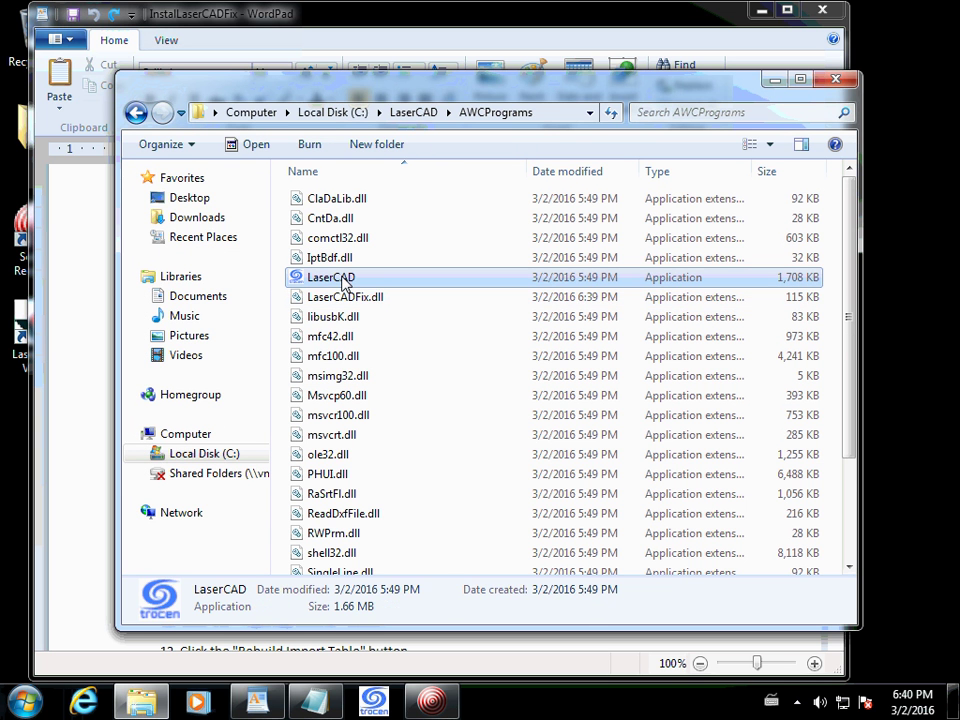
{"action": "right_click", "coordinate": [372, 283]}
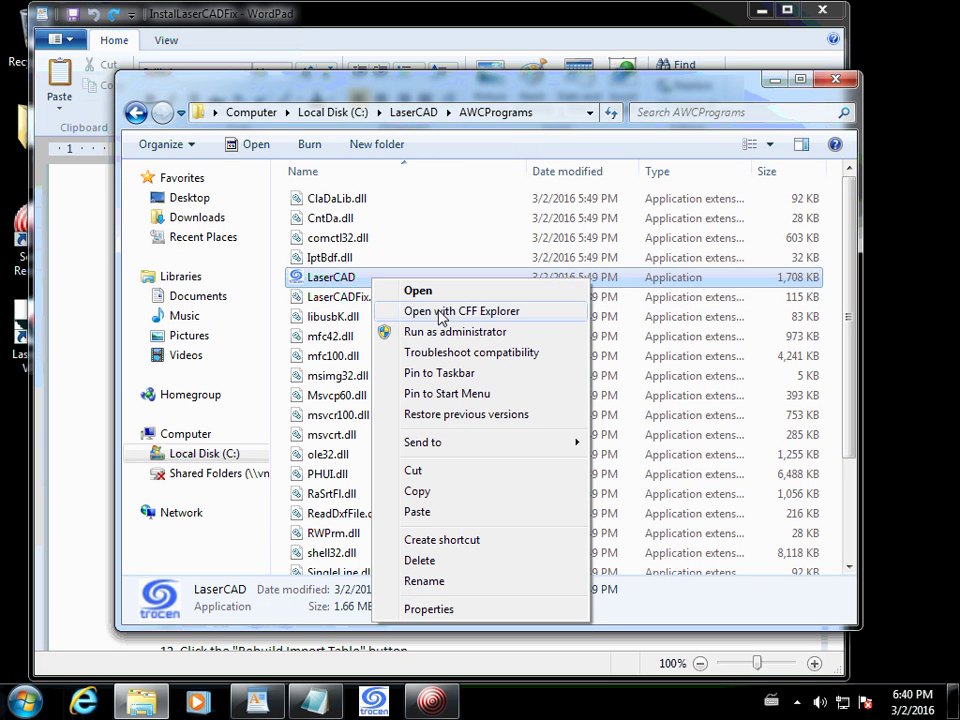
{"action": "left_click", "coordinate": [500, 316]}
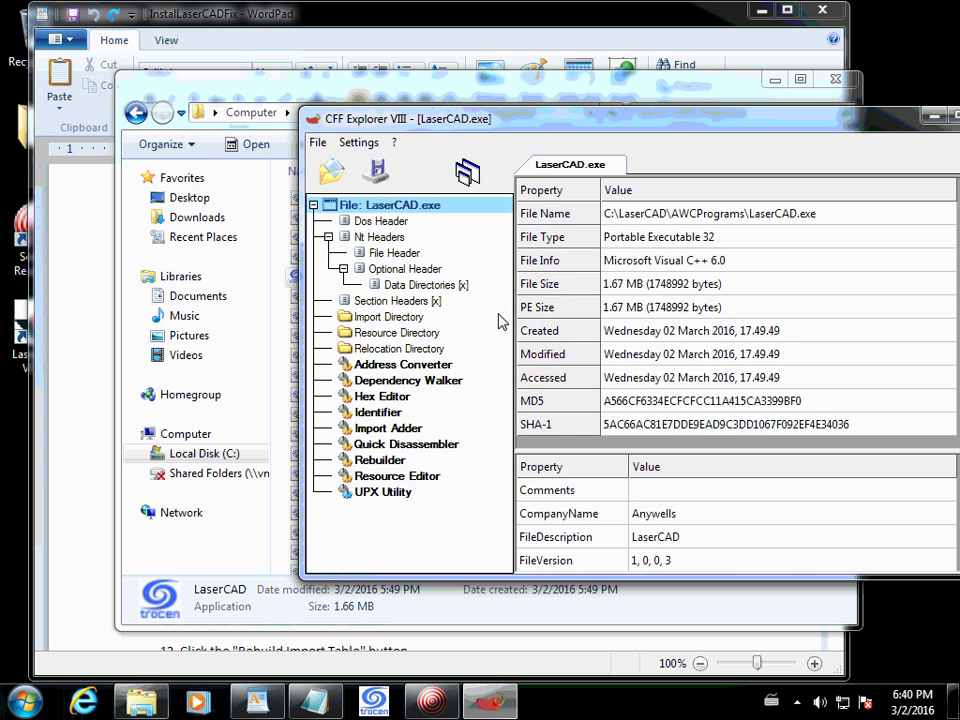
Step: Add LaserCADFix.dll from the AWCPrograms folder as a module in the Import Adder for LaserCAD.exe
{"action": "left_click", "coordinate": [373, 431]}
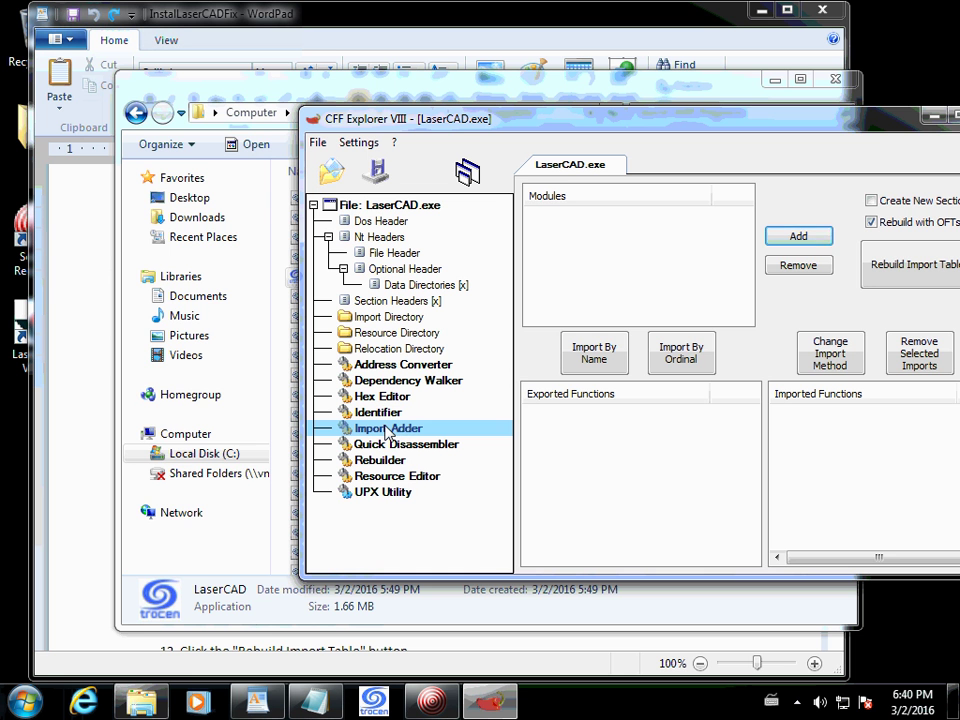
{"action": "left_click_drag", "start_coordinate": [801, 127], "coordinate": [644, 124]}
{"action": "left_click", "coordinate": [642, 236]}
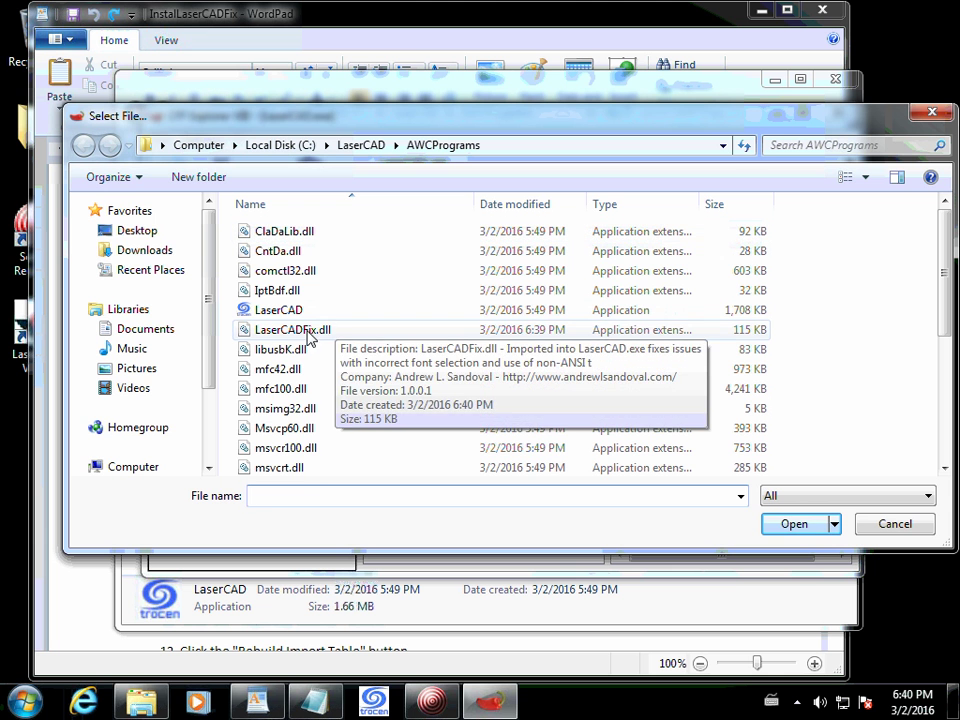
{"action": "left_click", "coordinate": [292, 330]}
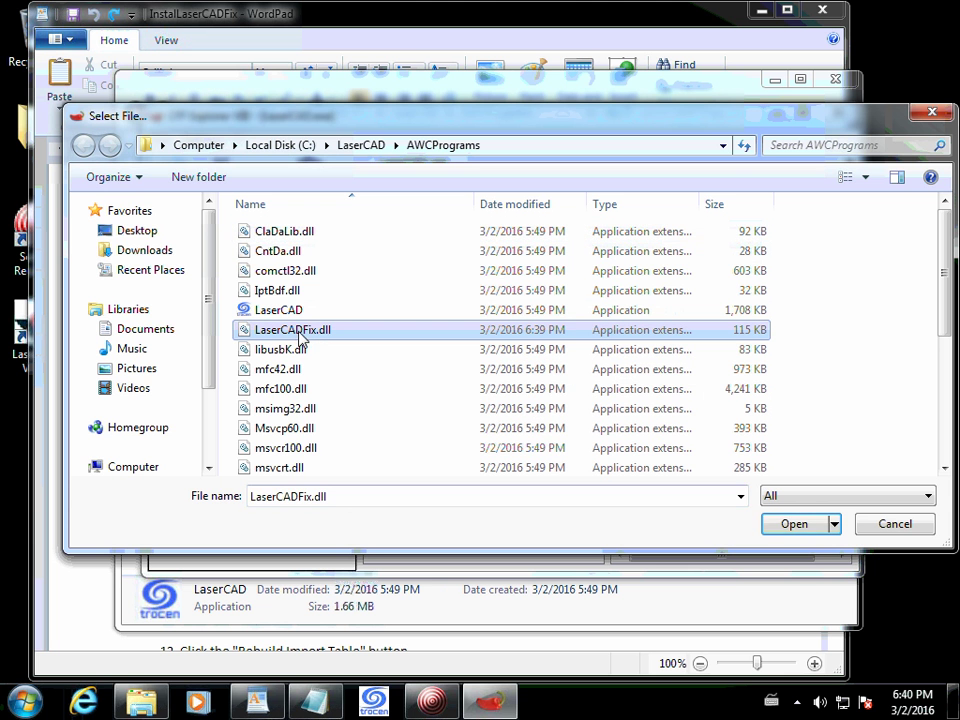
{"action": "left_click", "coordinate": [791, 526]}
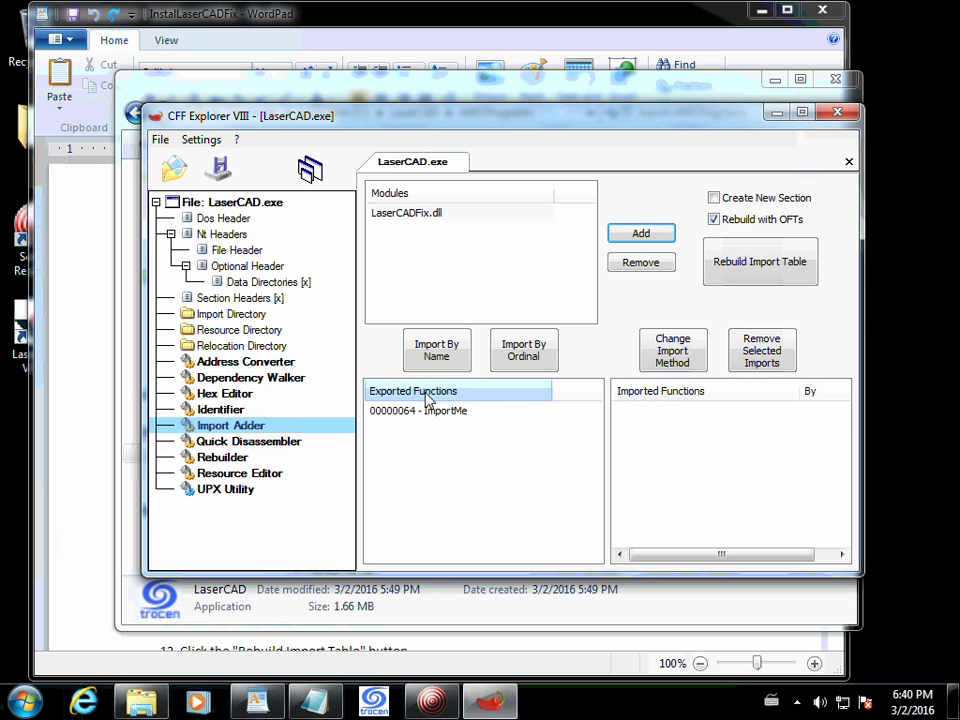
Step: Import the exported function ImportMe by ordinal and rebuild the import table of LaserCAD.exe
{"action": "left_click", "coordinate": [435, 423]}
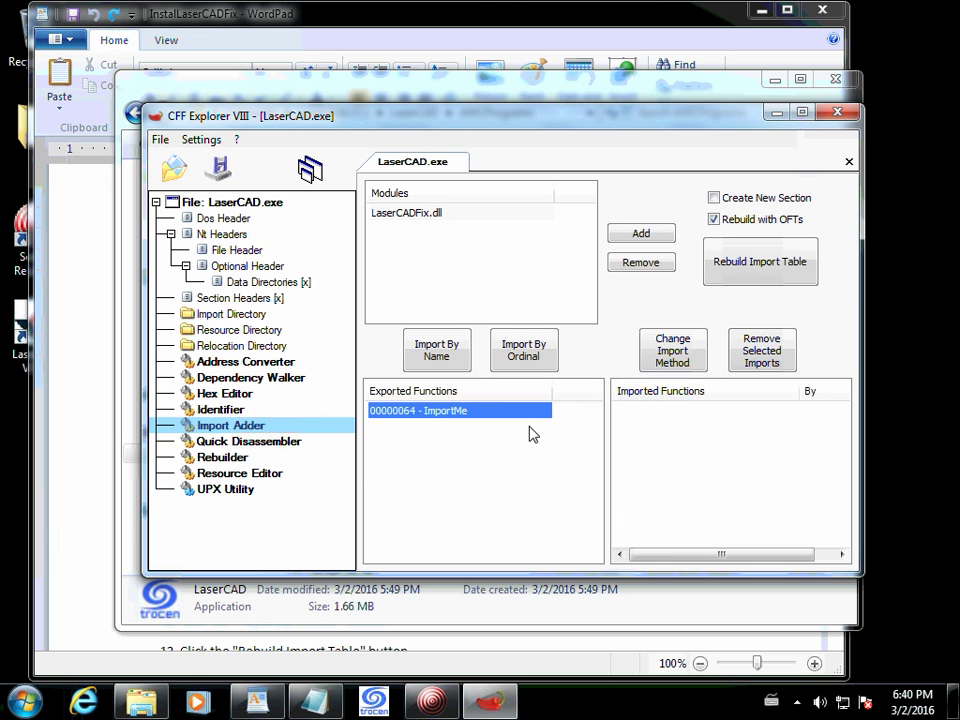
{"action": "left_click", "coordinate": [533, 357]}
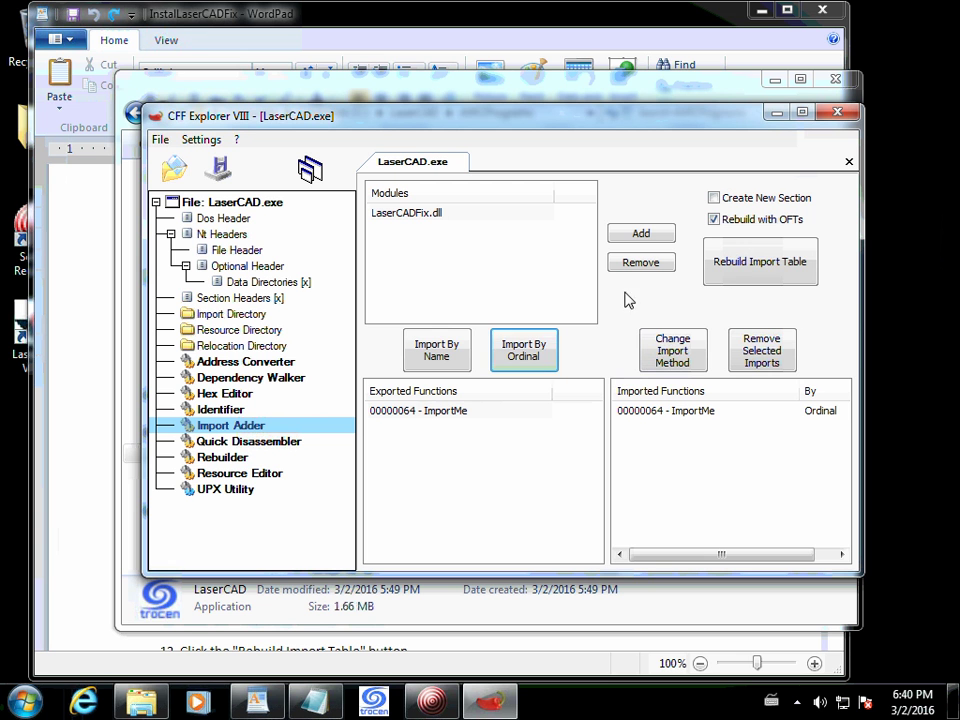
{"action": "left_click", "coordinate": [754, 272]}
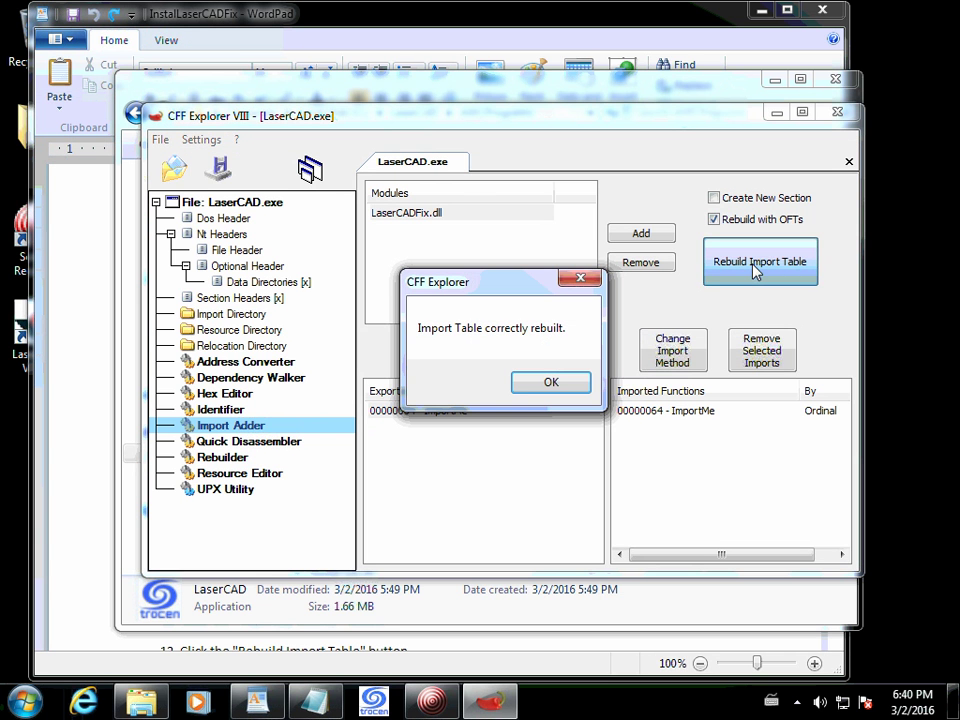
{"action": "left_click", "coordinate": [551, 390]}
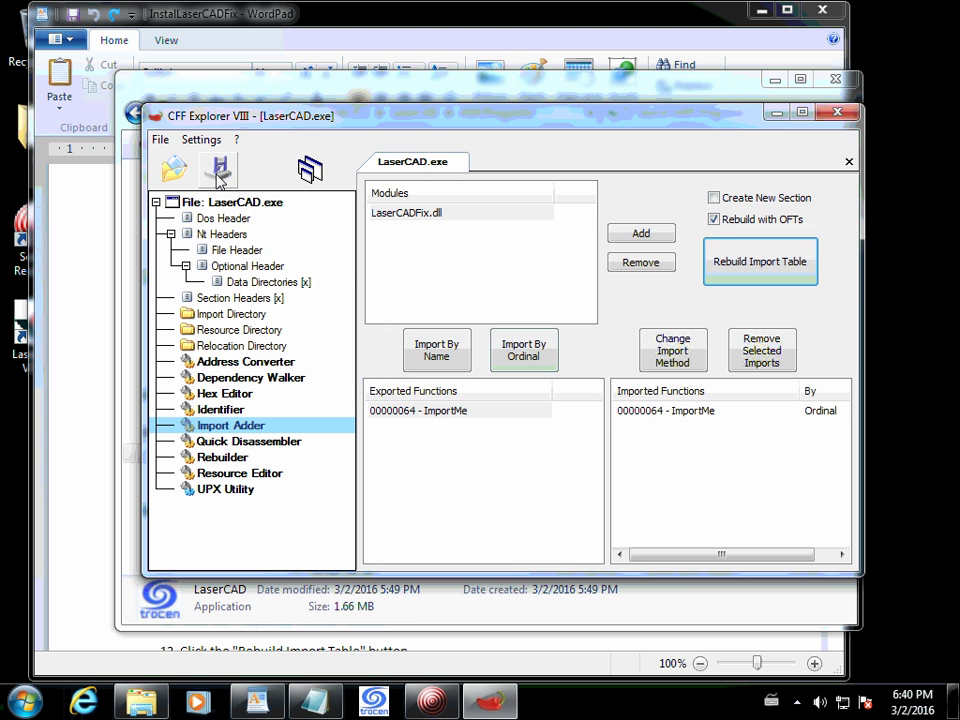
Step: Save the patched program as LaserCADFixed.exe in AWCPrograms without overwriting the original, and close CFF Explorer
{"action": "left_click", "coordinate": [219, 176]}
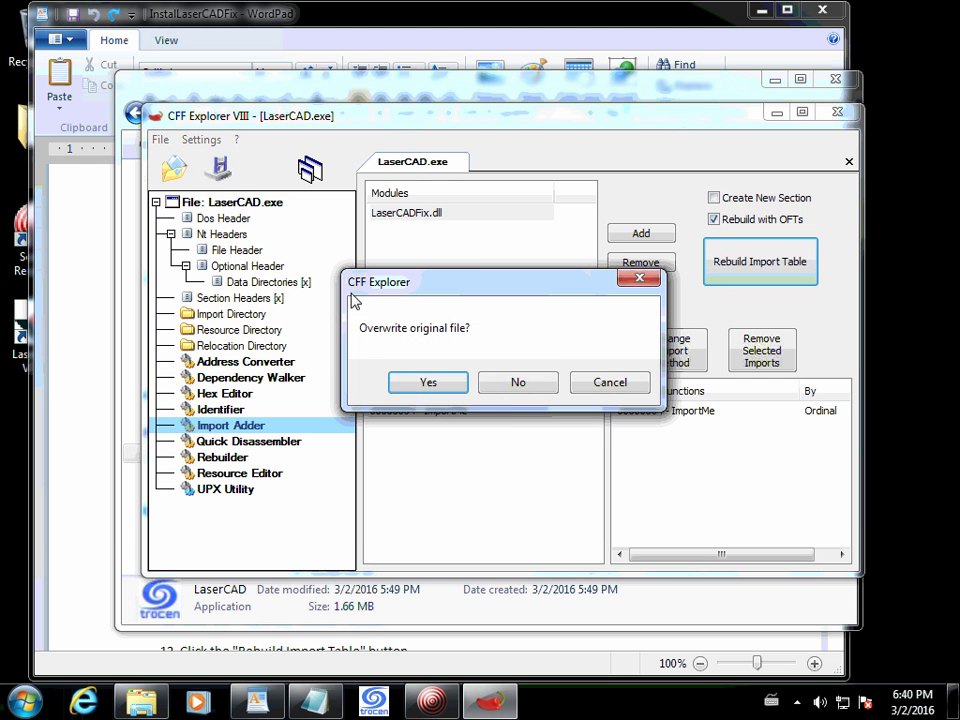
{"action": "left_click", "coordinate": [524, 388]}
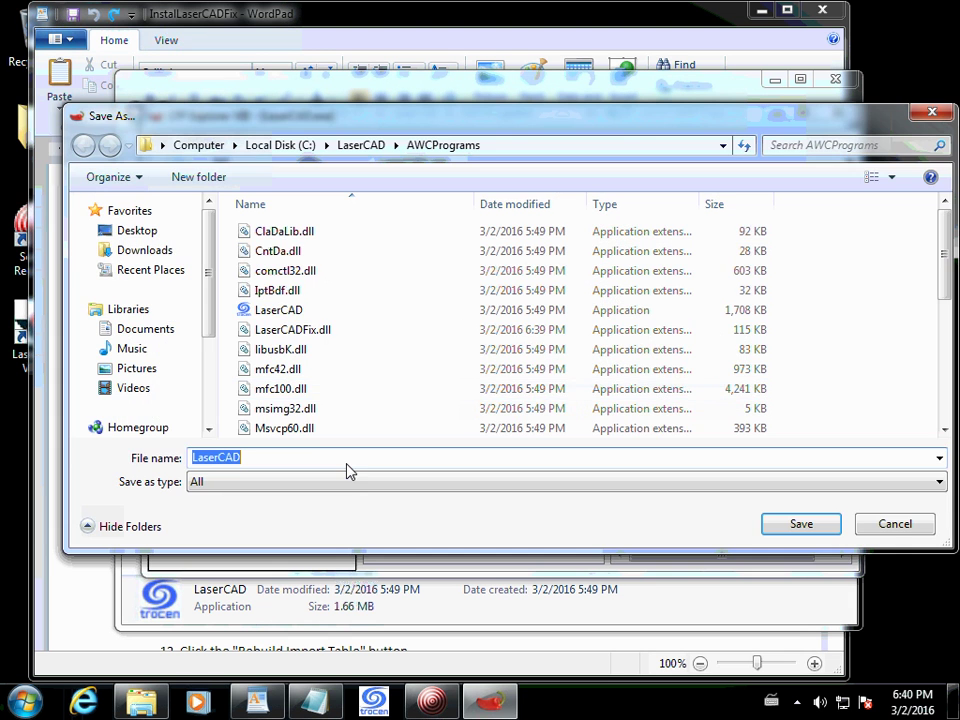
{"action": "left_click", "coordinate": [344, 464]}
{"action": "type", "text": "F"}
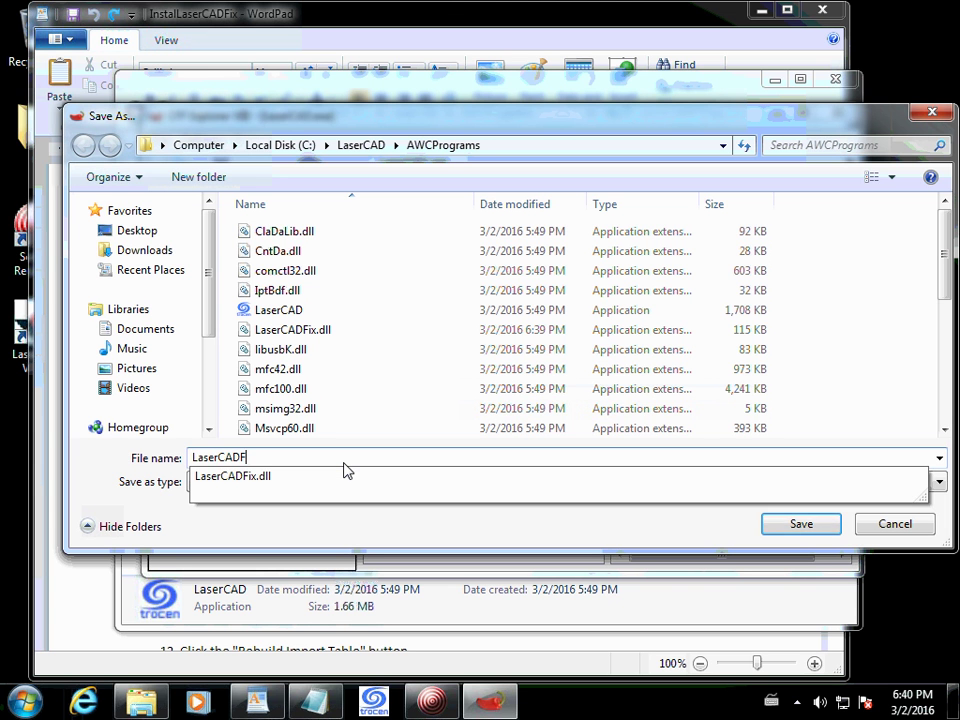
{"action": "type", "text": "ixed"}
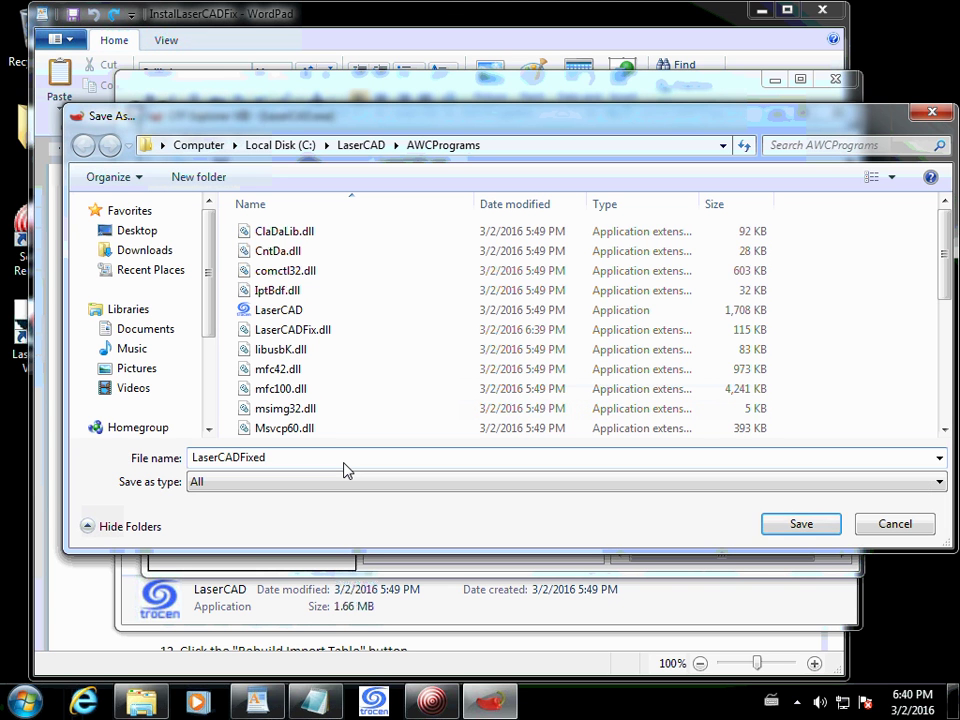
{"action": "type", "text": ".exe"}
{"action": "left_click", "coordinate": [808, 529]}
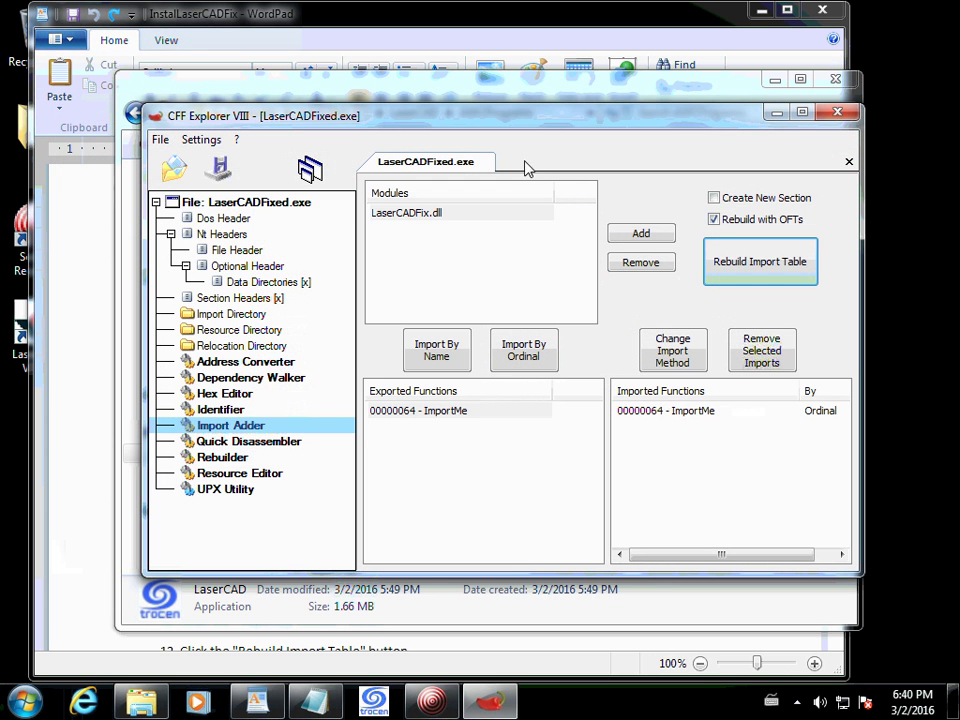
{"action": "left_click", "coordinate": [838, 116]}
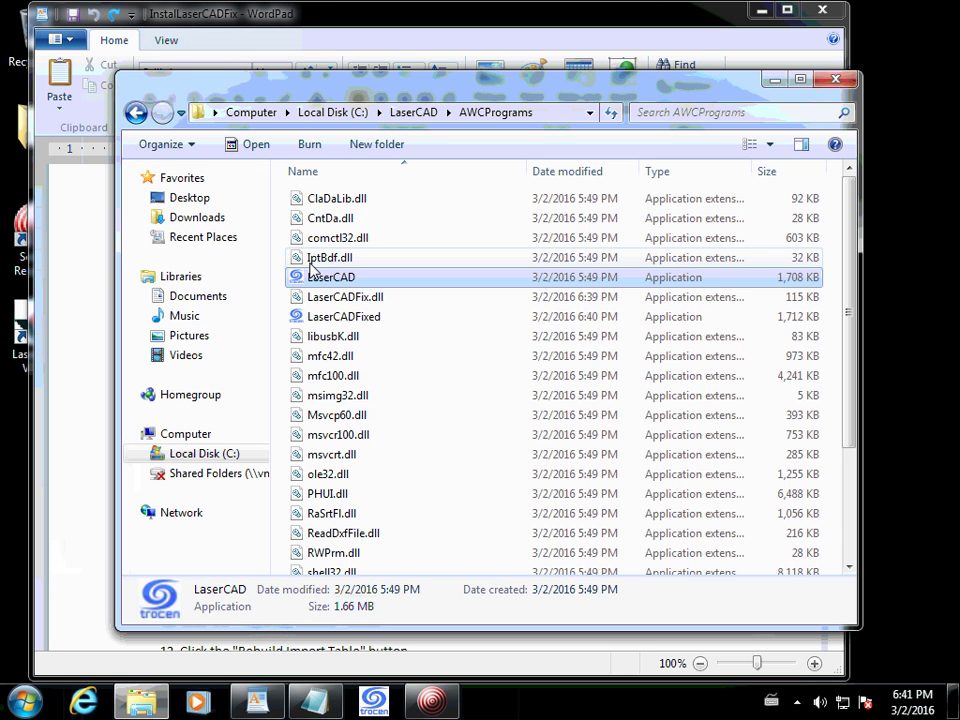
Step: Pin the LaserCADFixed application to the Start menu and close the AWCPrograms folder window
{"action": "left_click", "coordinate": [333, 318]}
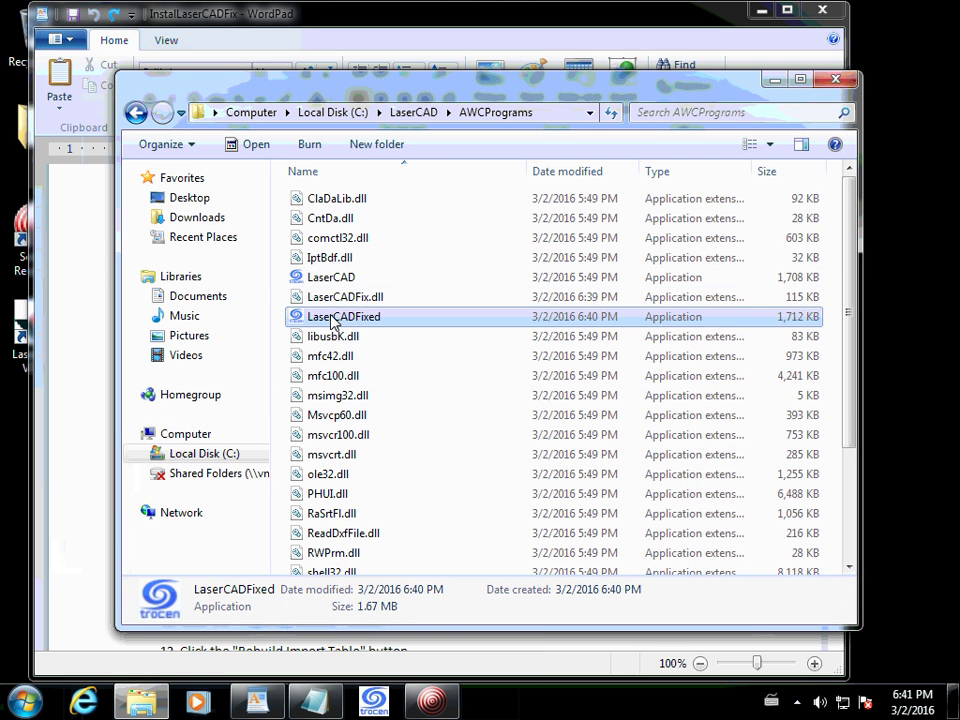
{"action": "right_click", "coordinate": [331, 316]}
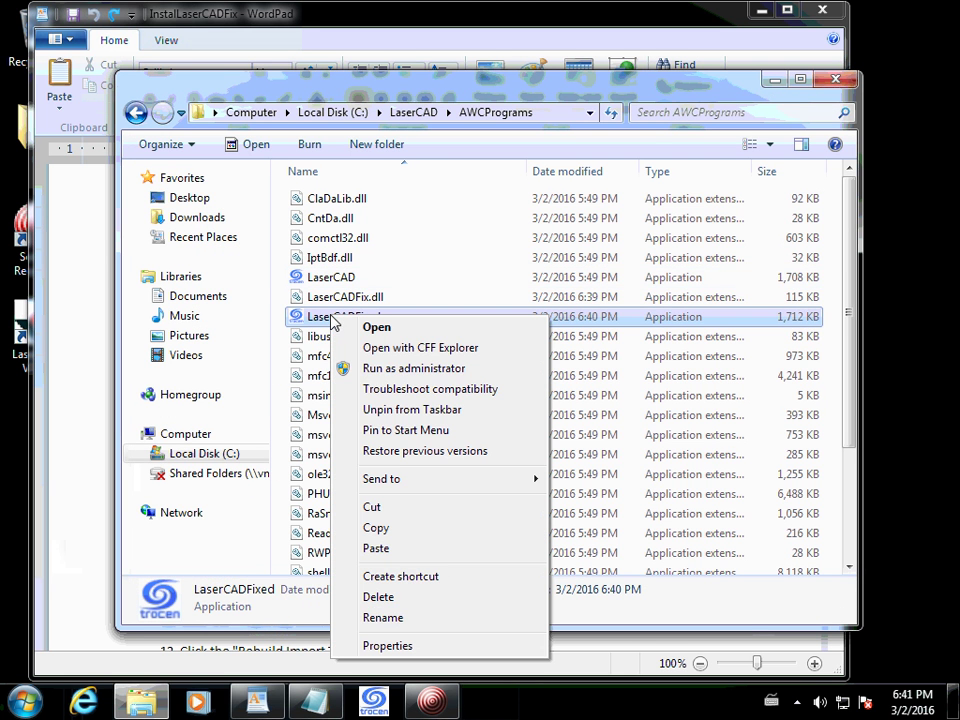
{"action": "left_click", "coordinate": [433, 432]}
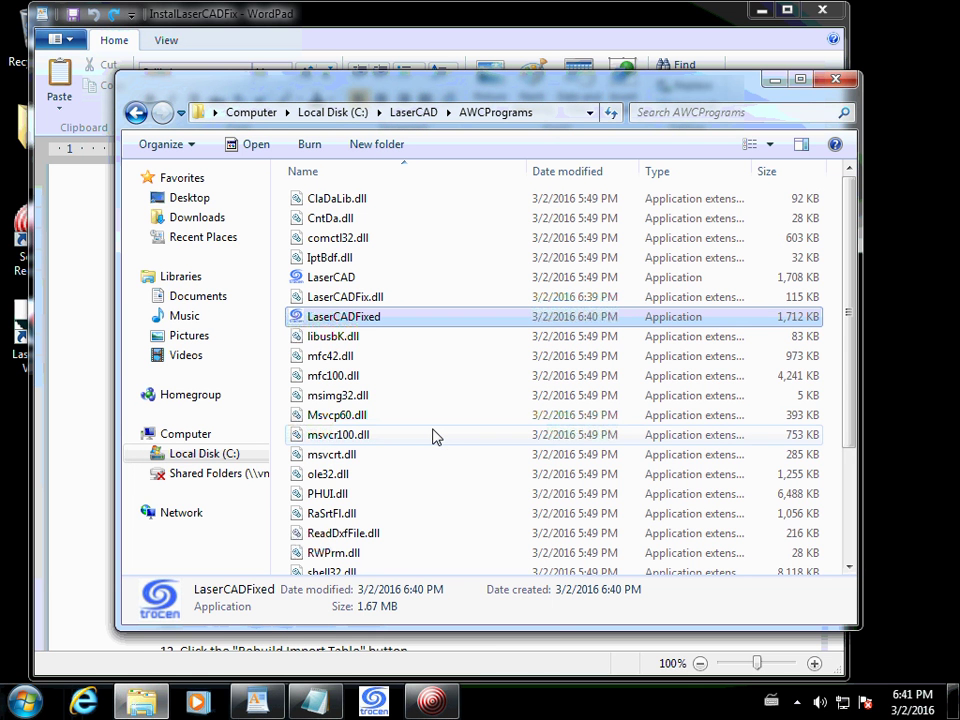
{"action": "left_click", "coordinate": [835, 80]}
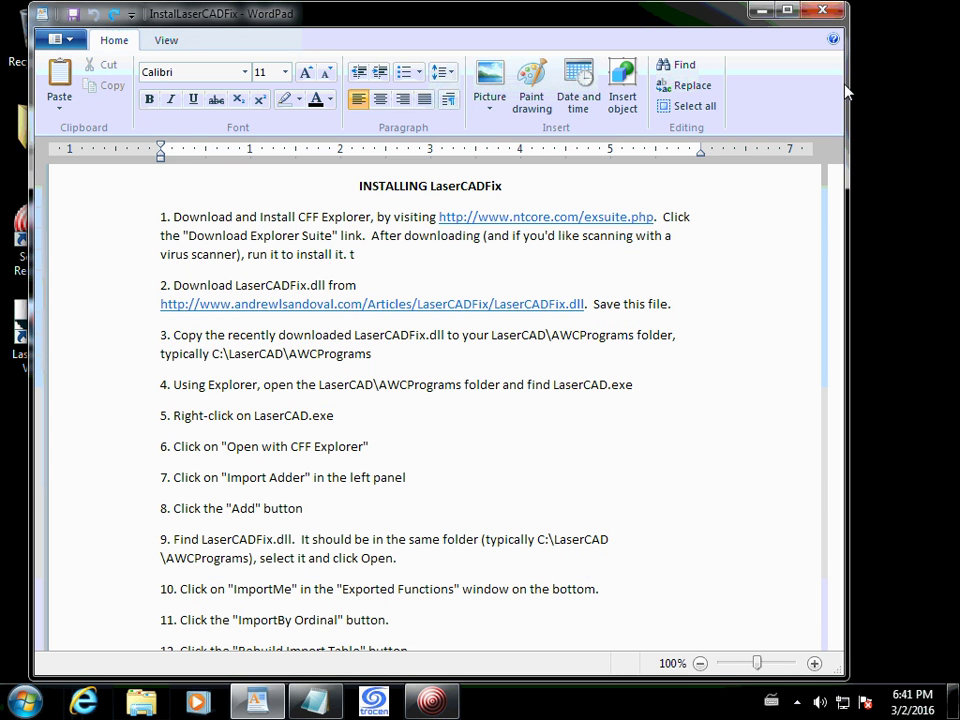
Step: Start a new WordPad document, discarding changes to the instructions, and write "Next we will see BEFORE, by running LaserCAD.exe"
{"action": "left_click", "coordinate": [56, 39]}
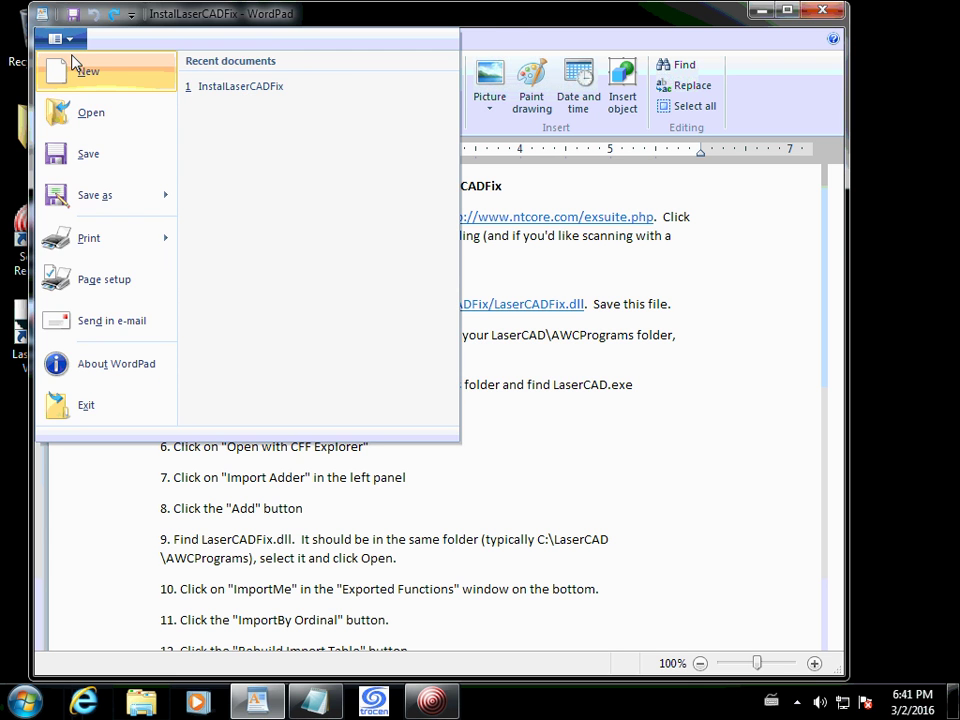
{"action": "left_click", "coordinate": [86, 72]}
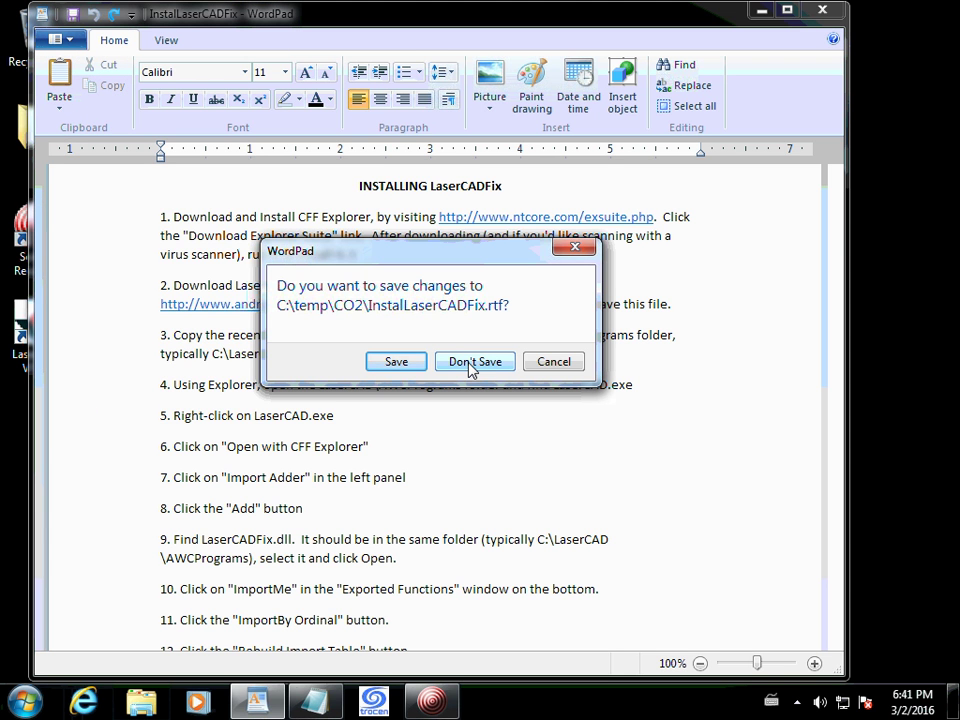
{"action": "left_click", "coordinate": [470, 364]}
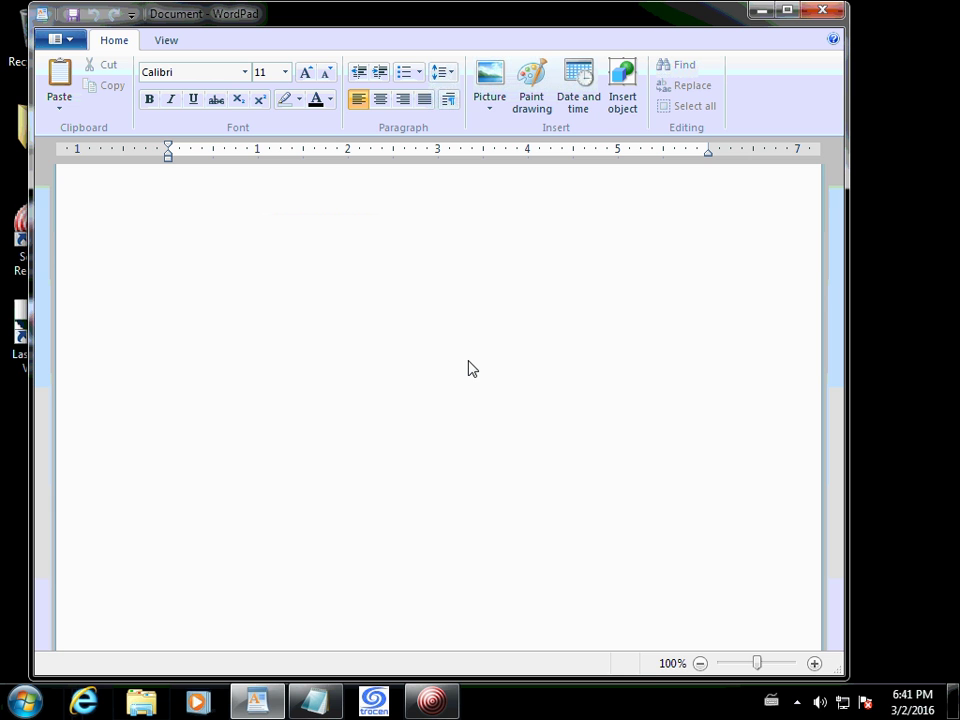
{"action": "type", "text": "Next we will see BEFORE, b"}
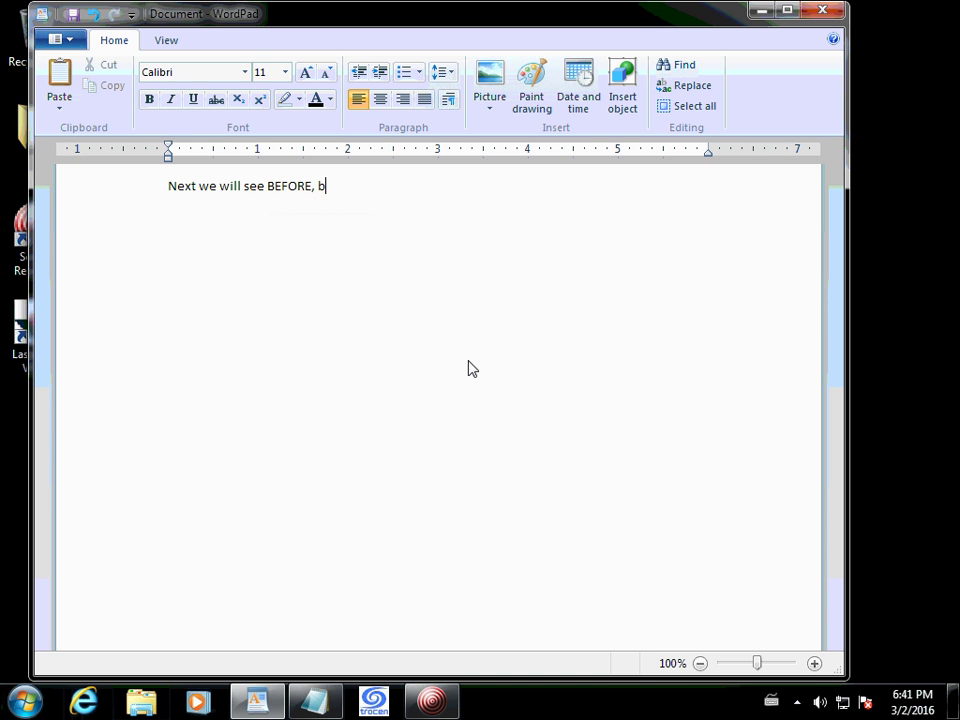
{"action": "type", "text": "y running Las"}
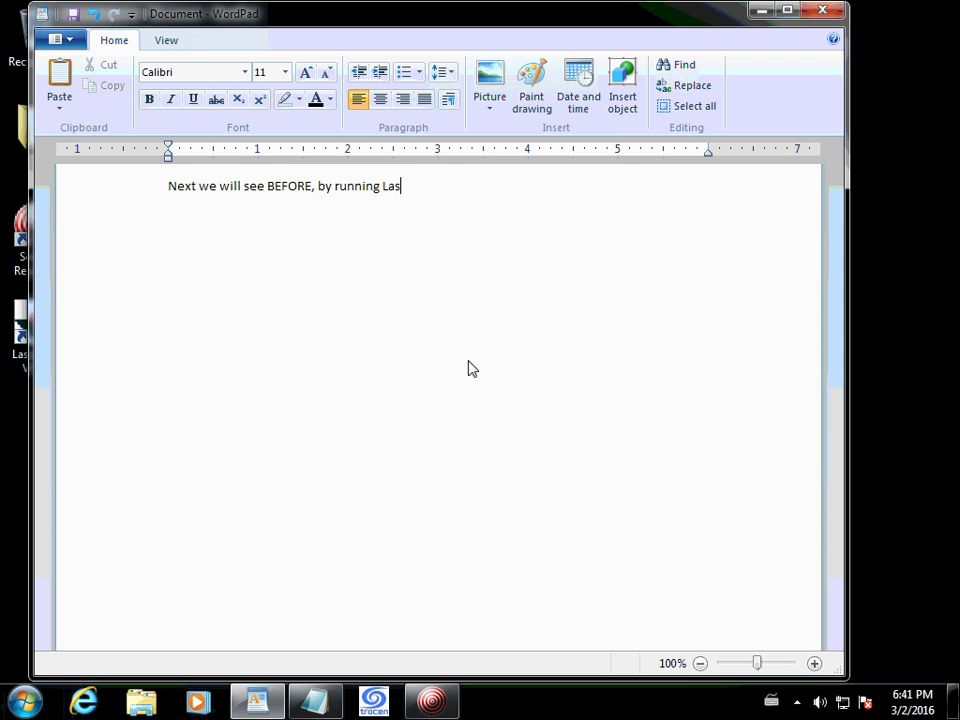
{"action": "type", "text": "CAD.exe"}
Step: Launch LaserCAD V7.78 from the desktop and start a text object reading "Monotype Corsiva (will be SAN SERIF instead because of the bug)"
{"action": "left_click_drag", "start_coordinate": [316, 26], "coordinate": [352, 26]}
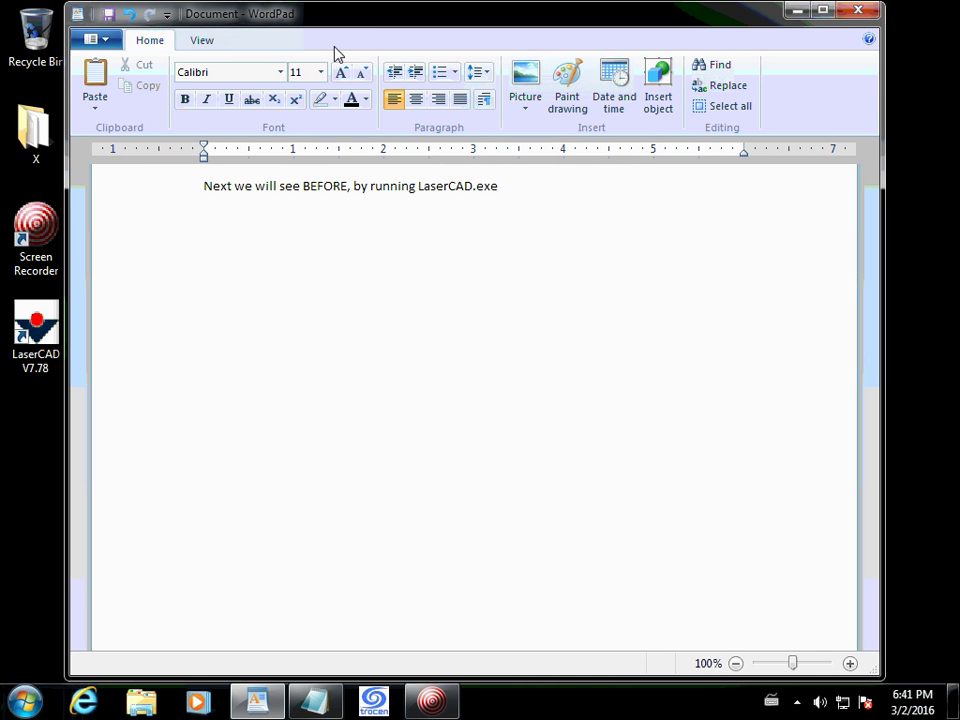
{"action": "double_click", "coordinate": [30, 328]}
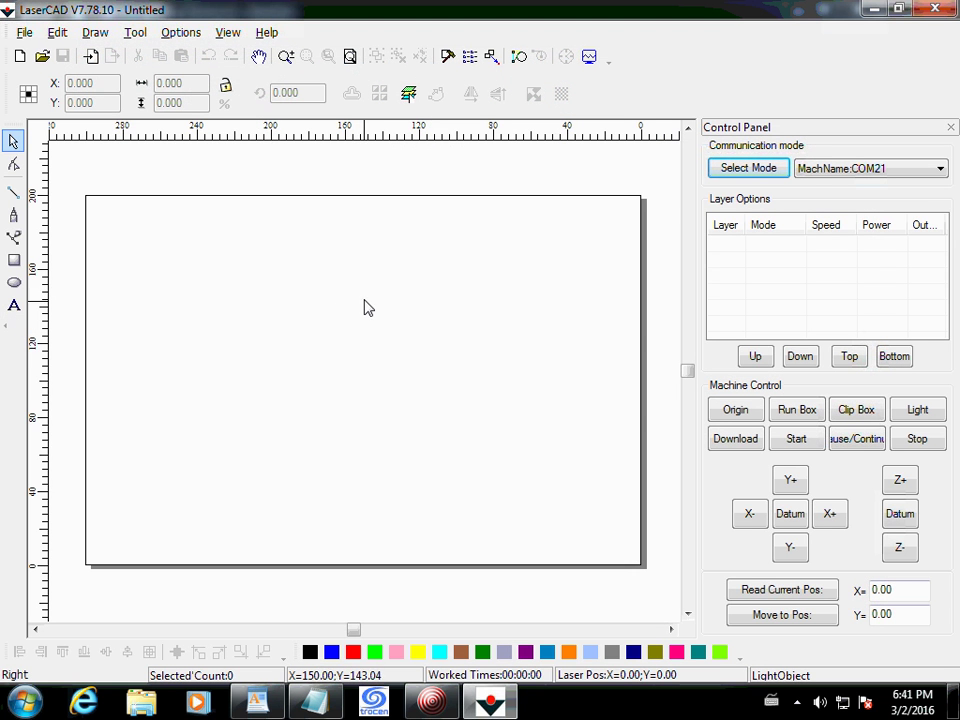
{"action": "left_click", "coordinate": [13, 305]}
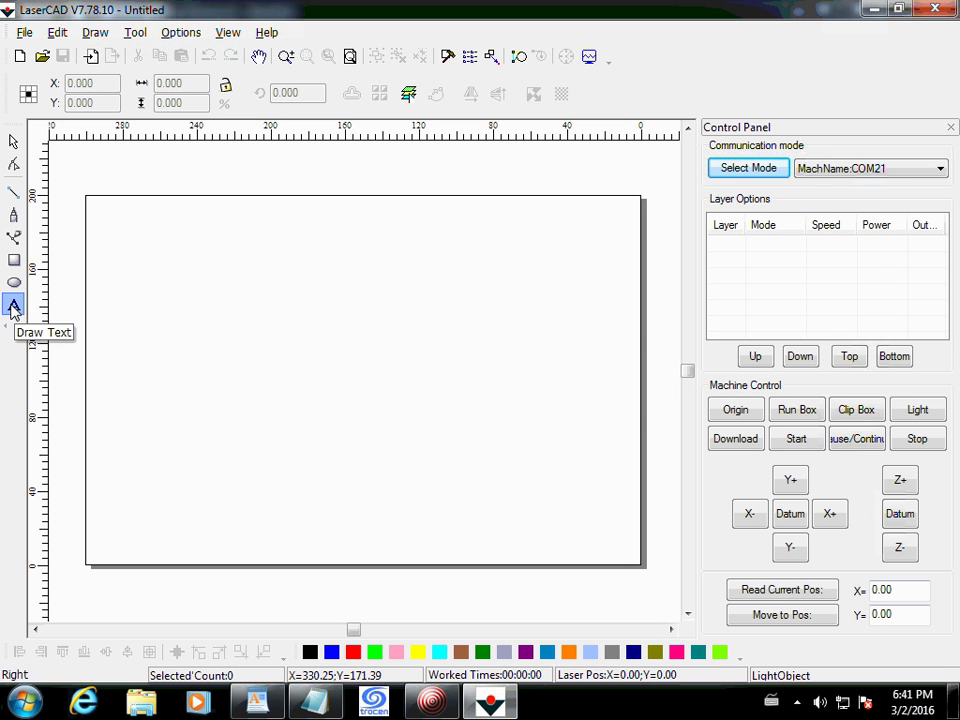
{"action": "left_click", "coordinate": [182, 250]}
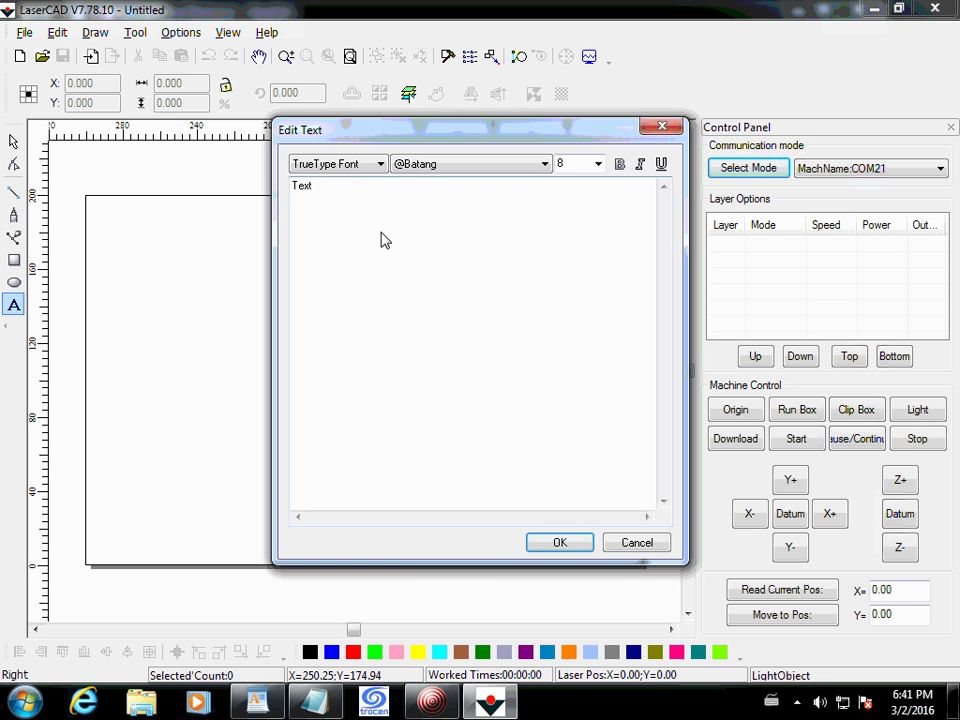
{"action": "key", "text": "ctrl+a"}
{"action": "type", "text": "Mon"}
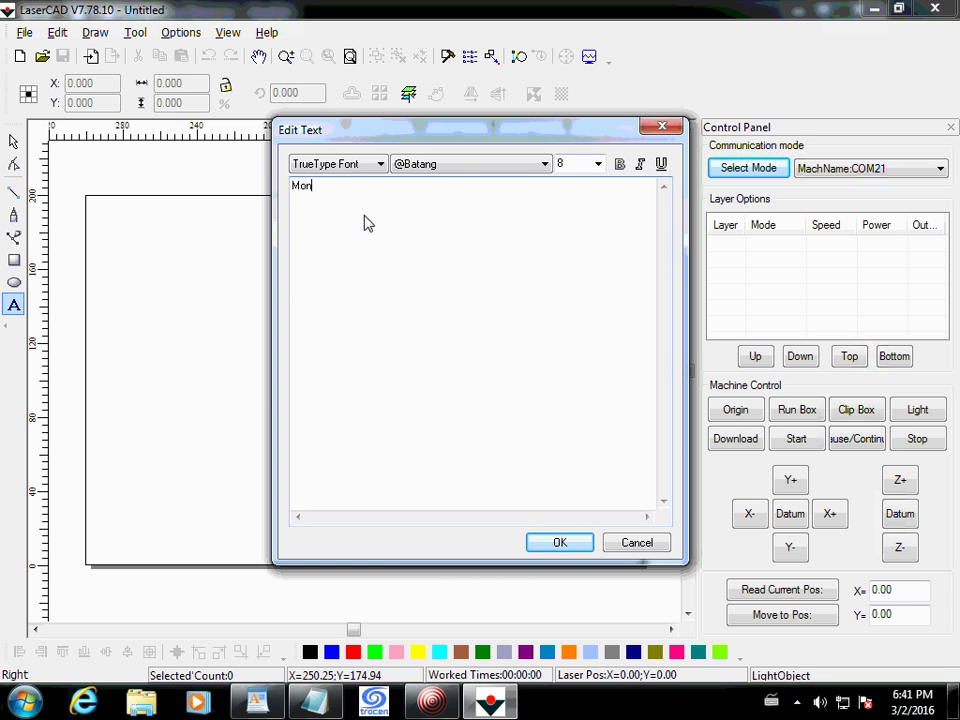
{"action": "type", "text": "otype Corsiva (will be"}
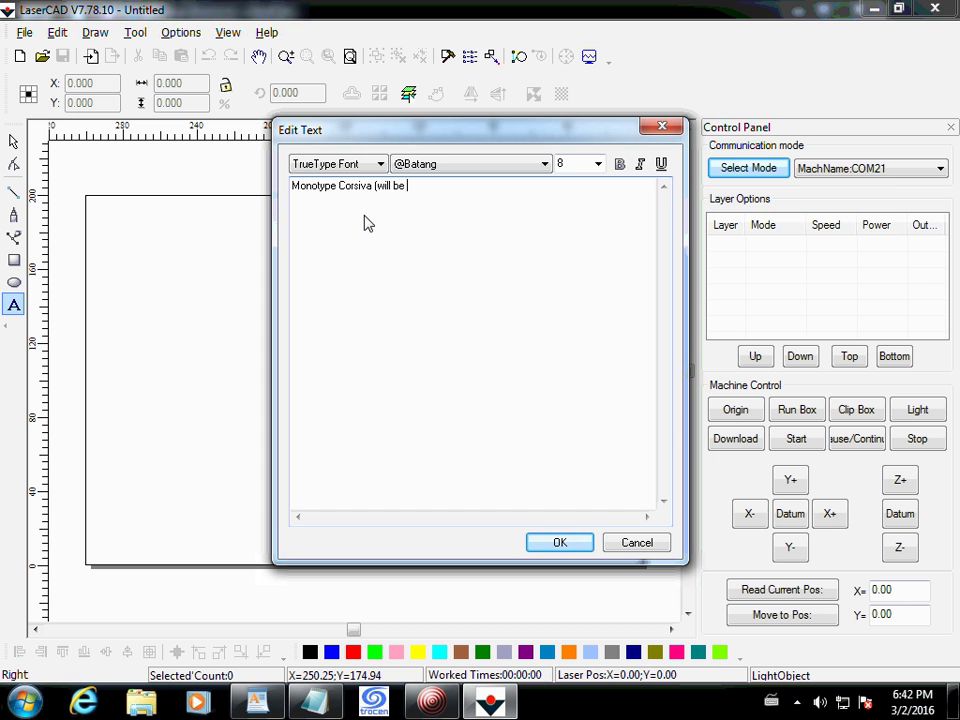
{"action": "type", "text": "SAN SERIF instead"}
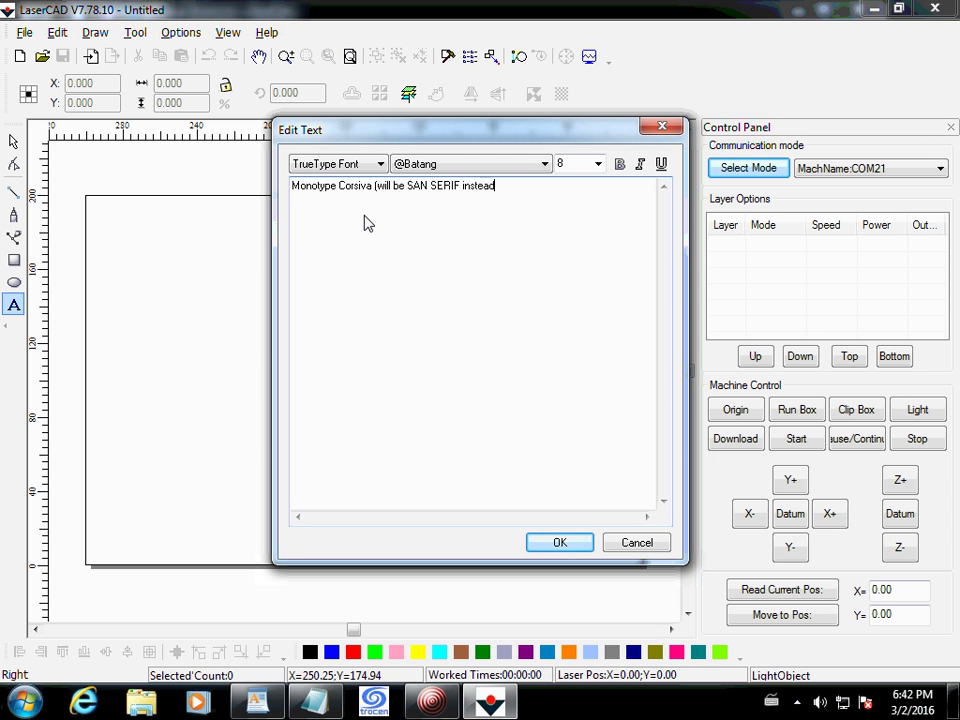
{"action": "type", "text": " because of the bug"}
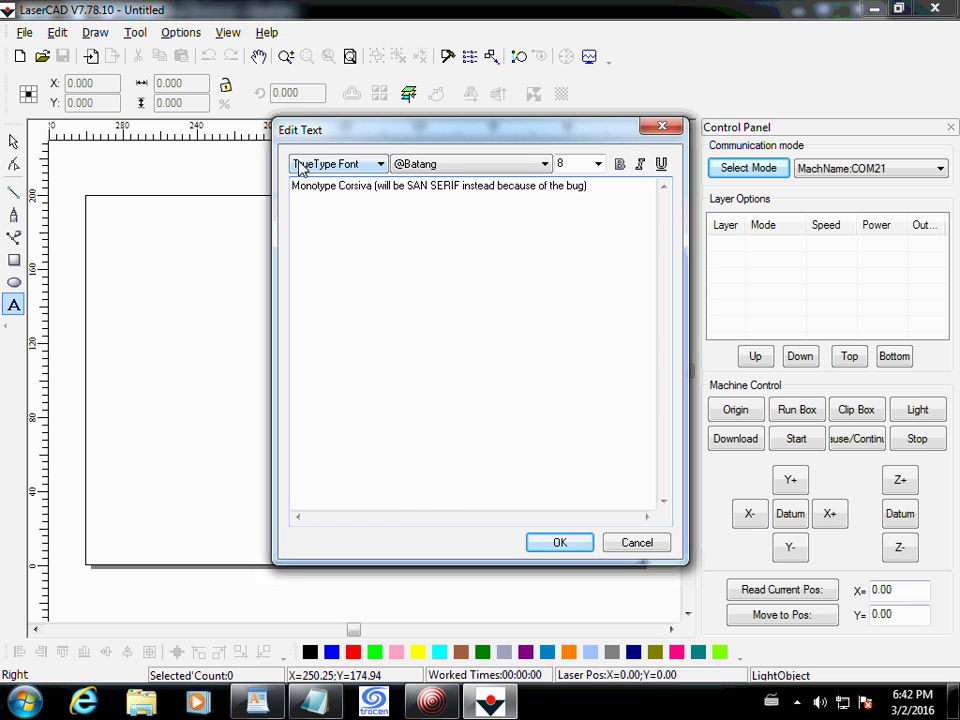
Step: Set the text's font to Monotype Corsiva and place the text on the page
{"action": "left_click", "coordinate": [506, 165]}
{"action": "left_click_drag", "start_coordinate": [537, 218], "coordinate": [541, 405]}
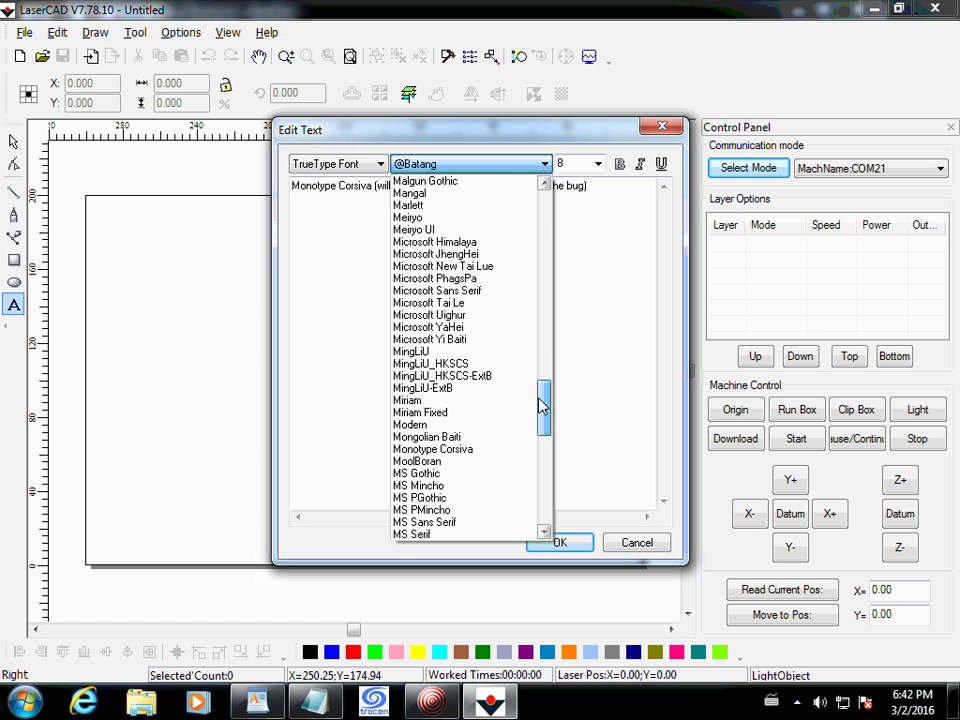
{"action": "left_click", "coordinate": [456, 451]}
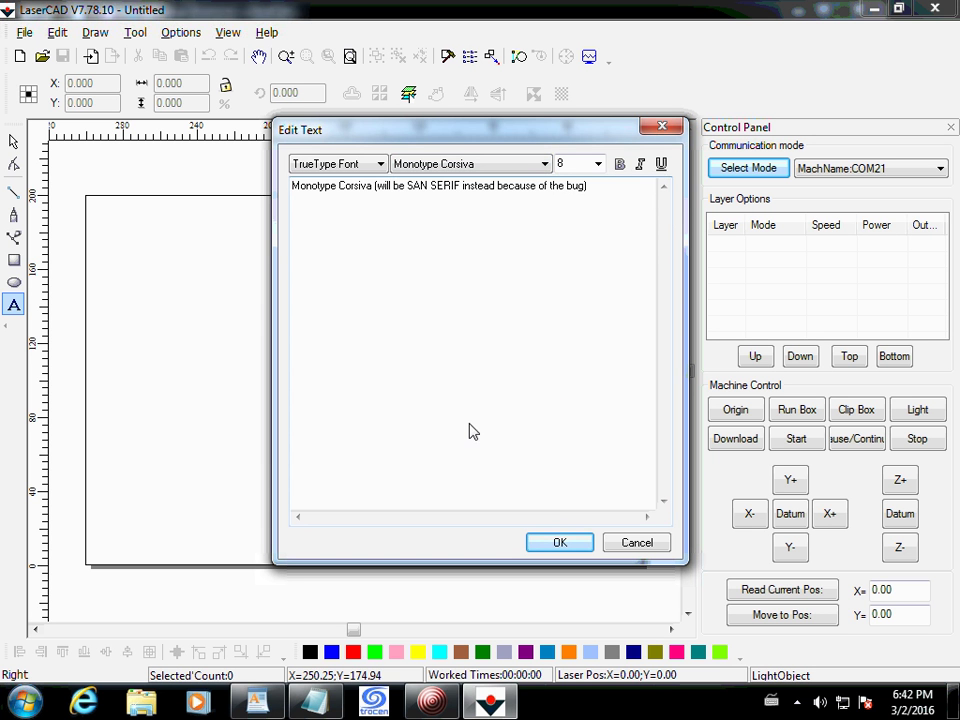
{"action": "left_click", "coordinate": [560, 544]}
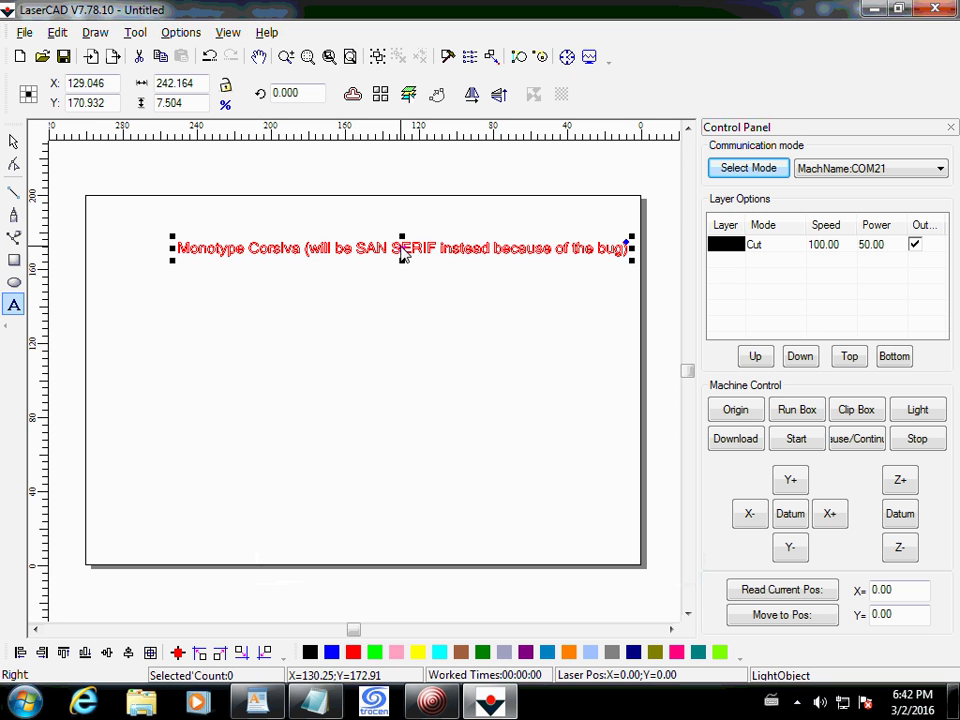
Step: Move the placed text up near the page's upper edge, enlarge it to about 259 wide and deselect it
{"action": "left_click_drag", "start_coordinate": [408, 258], "coordinate": [345, 220]}
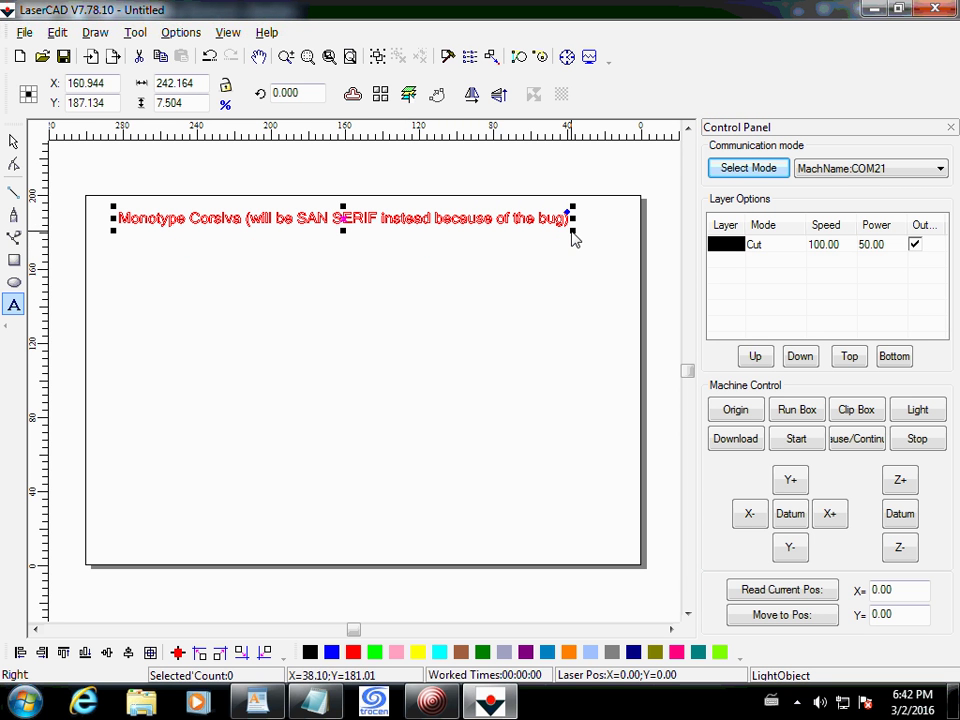
{"action": "left_click_drag", "start_coordinate": [571, 232], "coordinate": [598, 284]}
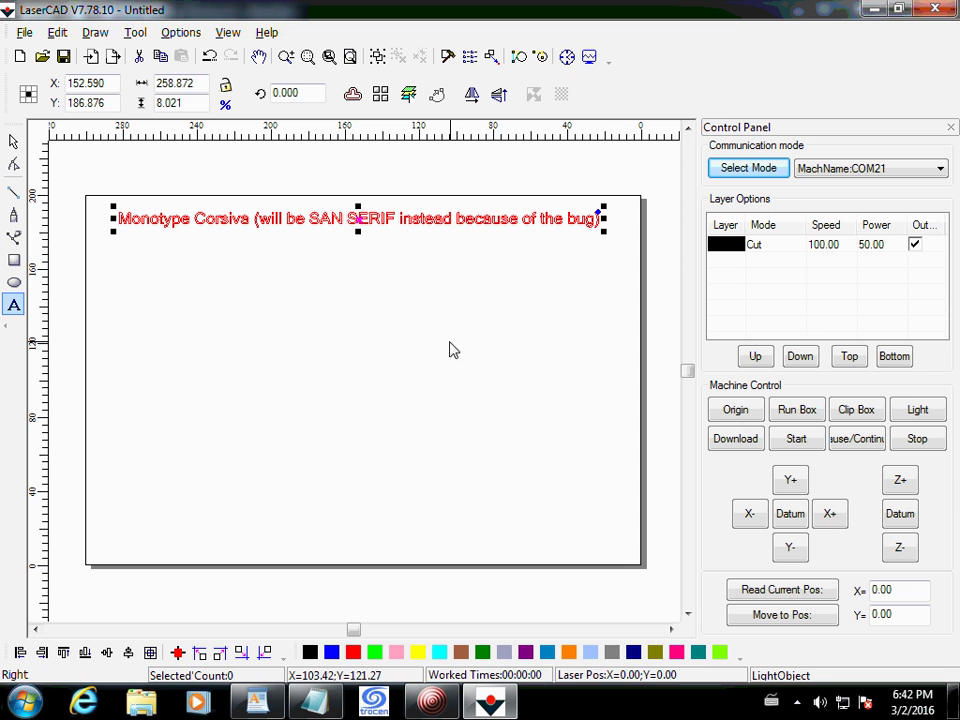
{"action": "left_click", "coordinate": [246, 280]}
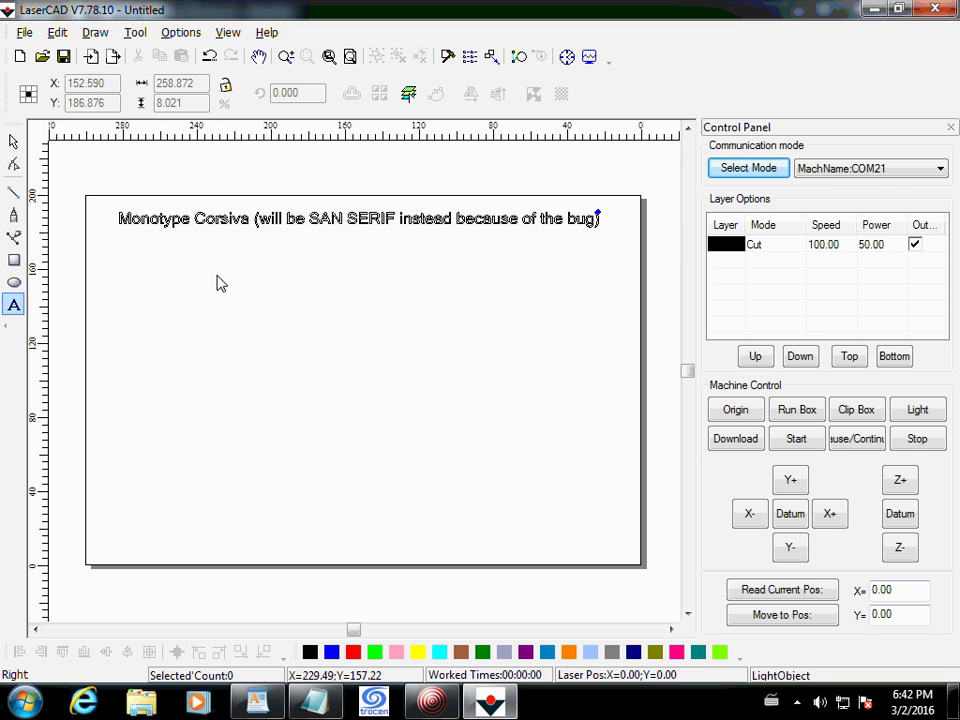
Step: Start a second text object below the first reading "Now for non-ANSI text. Hebrew:" in Aharoni, size 10
{"action": "left_click", "coordinate": [216, 281]}
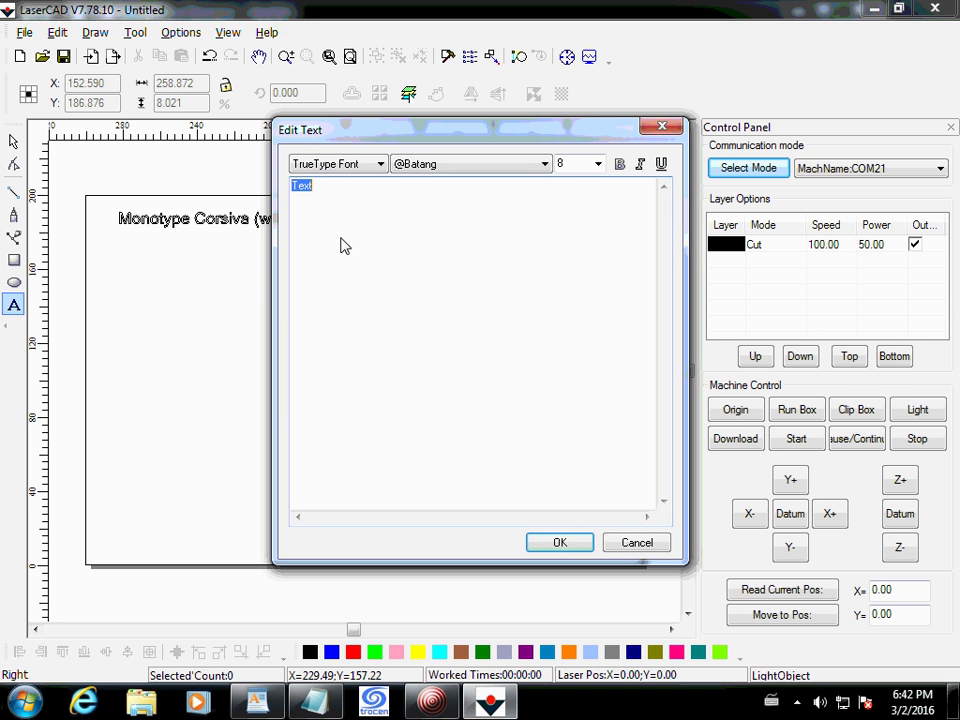
{"action": "type", "text": "Now for non-ANSI t"}
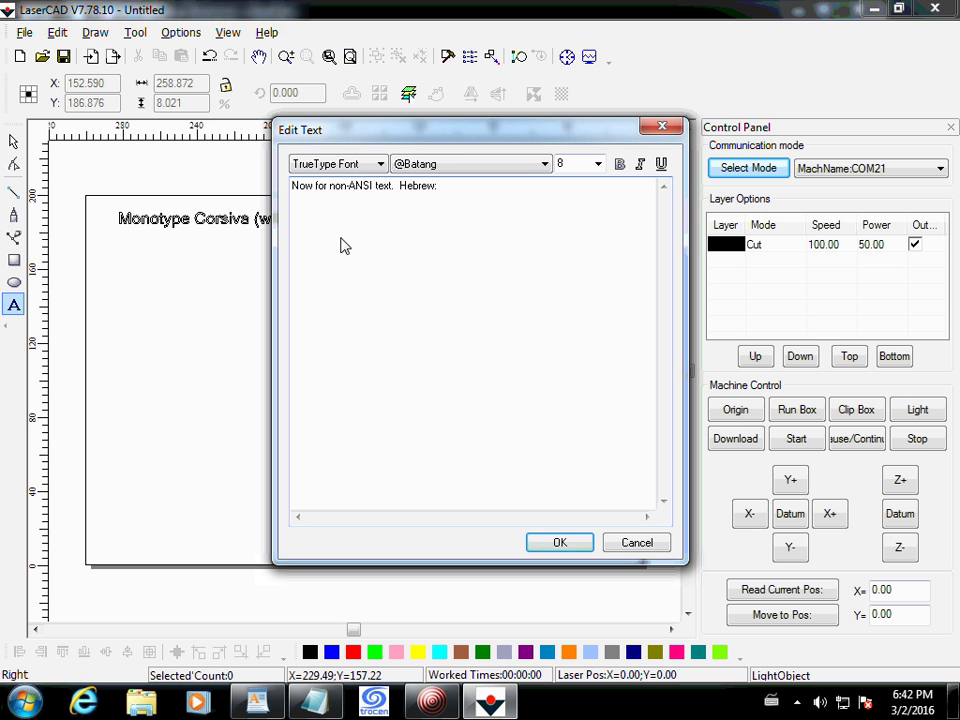
{"action": "left_click", "coordinate": [545, 163]}
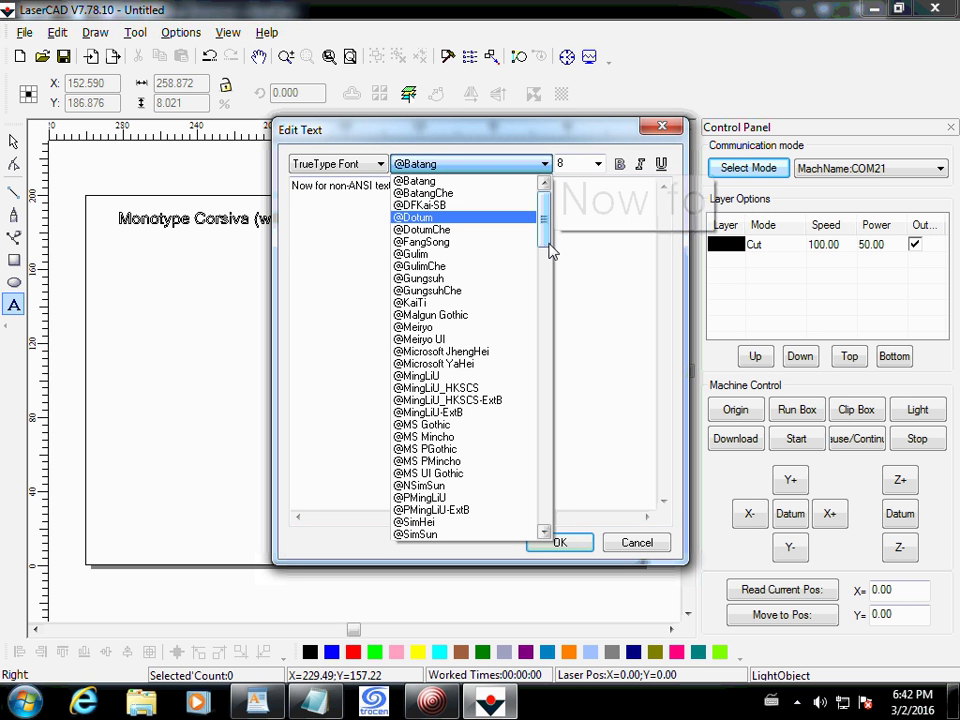
{"action": "left_click_drag", "start_coordinate": [548, 248], "coordinate": [542, 298]}
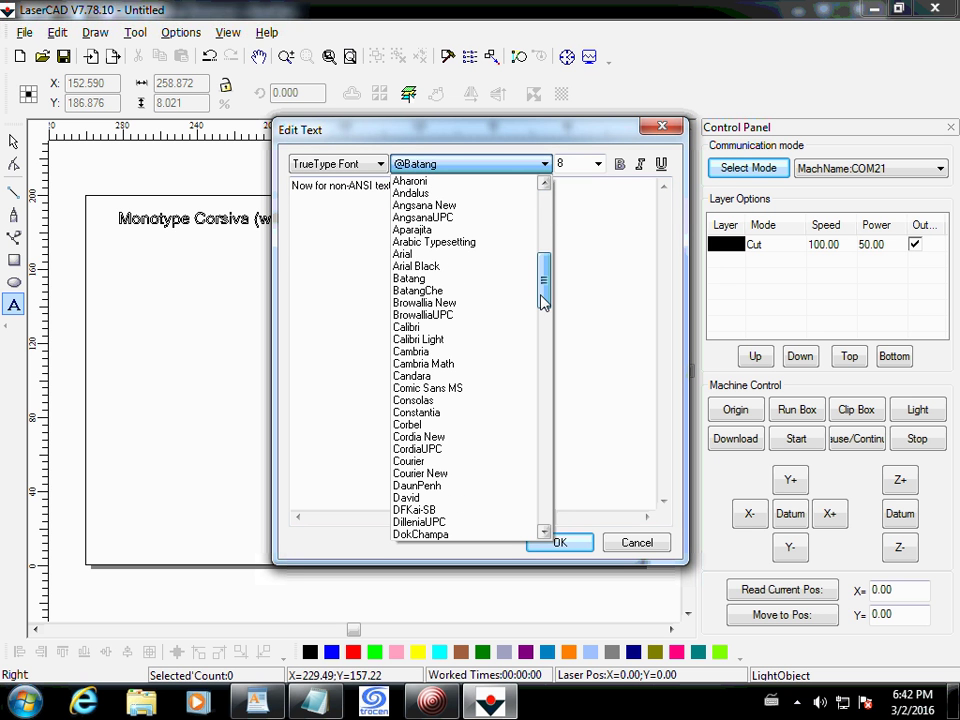
{"action": "left_click", "coordinate": [447, 182]}
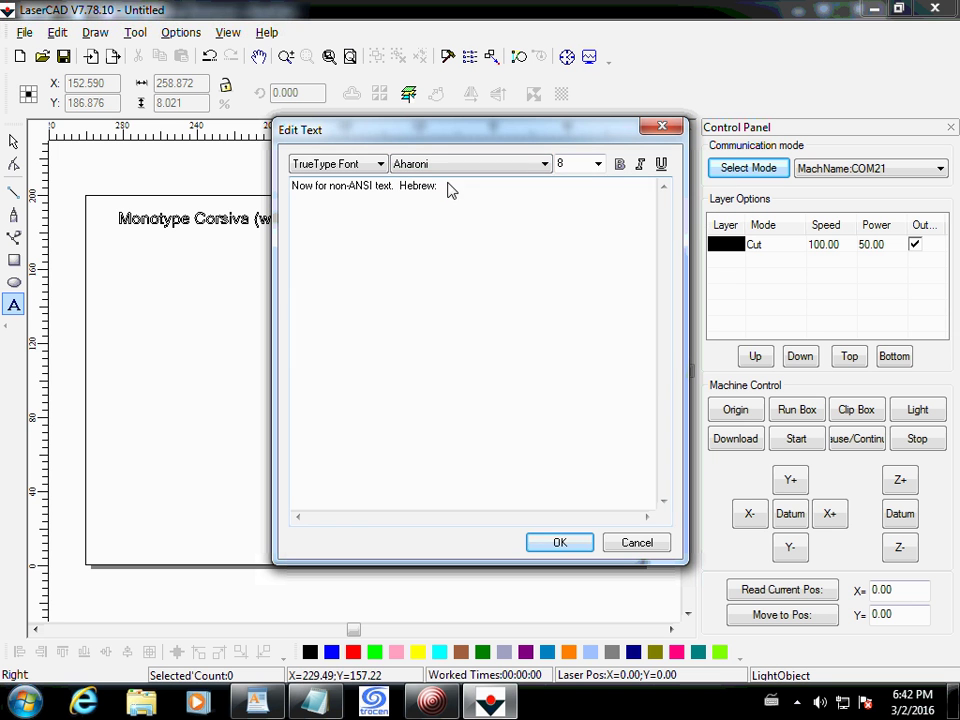
{"action": "left_click", "coordinate": [597, 164]}
{"action": "left_click", "coordinate": [578, 230]}
Step: Switch the keyboard input language to Hebrew and add the word "שלום" after "Hebrew:" in the text
{"action": "left_click", "coordinate": [773, 703]}
{"action": "left_click", "coordinate": [795, 648]}
{"action": "left_click", "coordinate": [493, 200]}
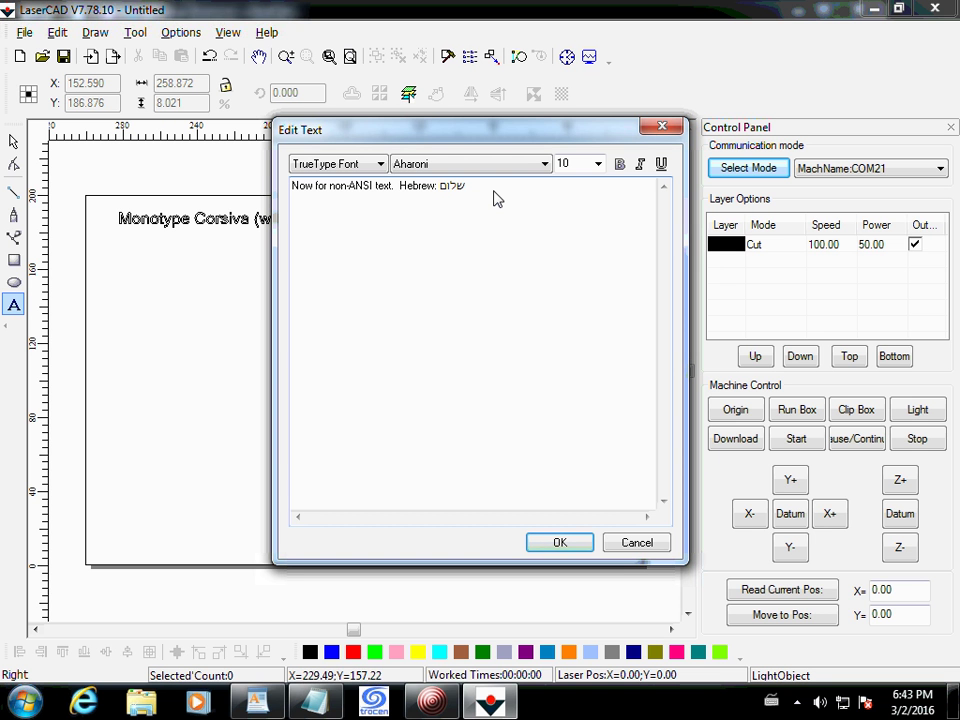
Step: Place the Hebrew sample text on the page and move it up to just beneath the Monotype Corsiva line
{"action": "type", "text": "שלום"}
{"action": "left_click", "coordinate": [559, 543]}
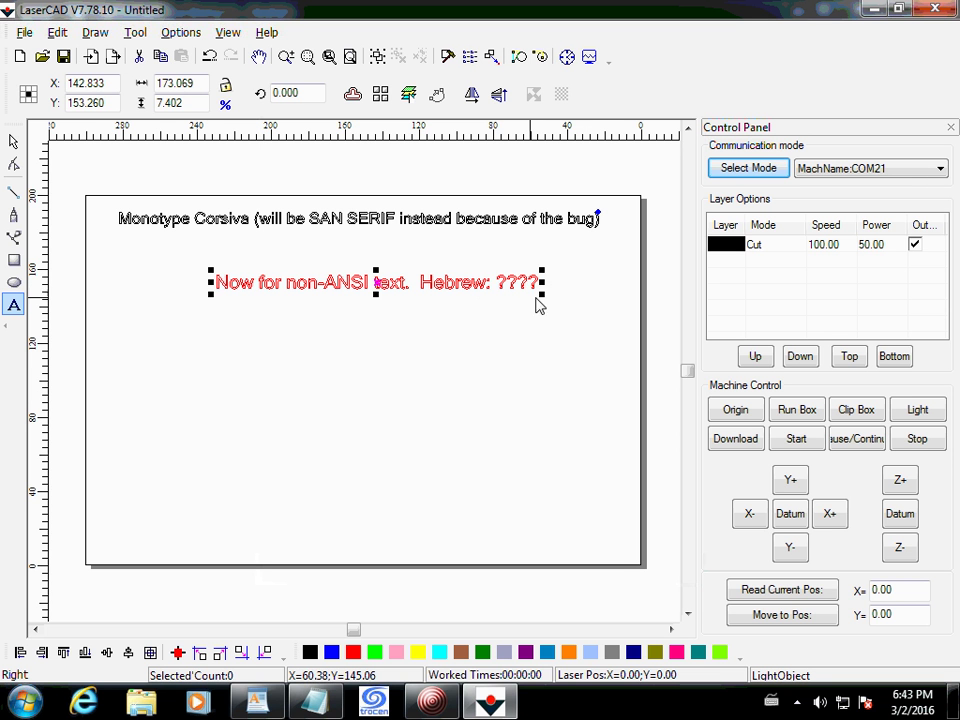
{"action": "left_click_drag", "start_coordinate": [377, 289], "coordinate": [331, 257]}
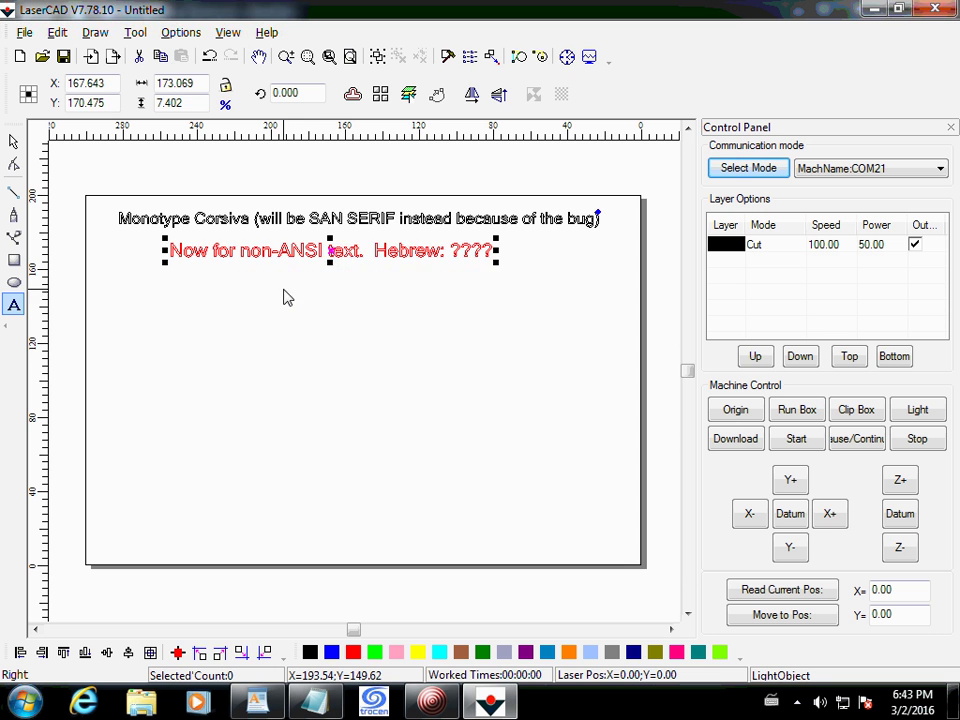
Step: Start a third text object below, switch the keyboard input language back to US and enter "Same thing with Greek:"
{"action": "left_click", "coordinate": [279, 301]}
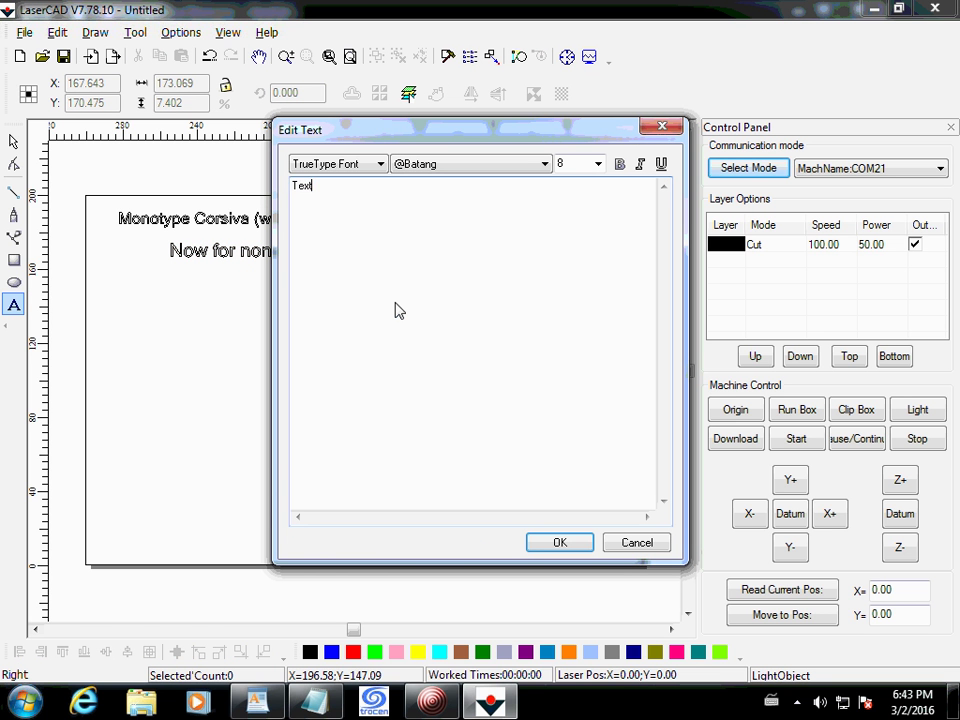
{"action": "key", "text": "ctrl+a"}
{"action": "type", "text": "Sho"}
{"action": "left_click", "coordinate": [775, 700]}
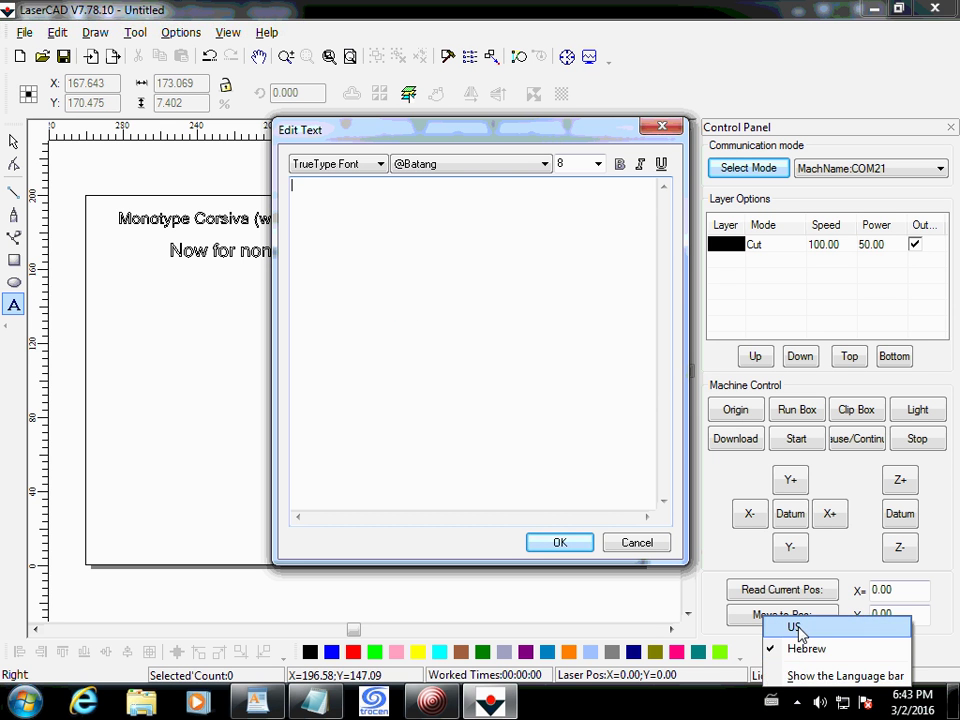
{"action": "left_click", "coordinate": [797, 628]}
{"action": "type", "text": "Same "}
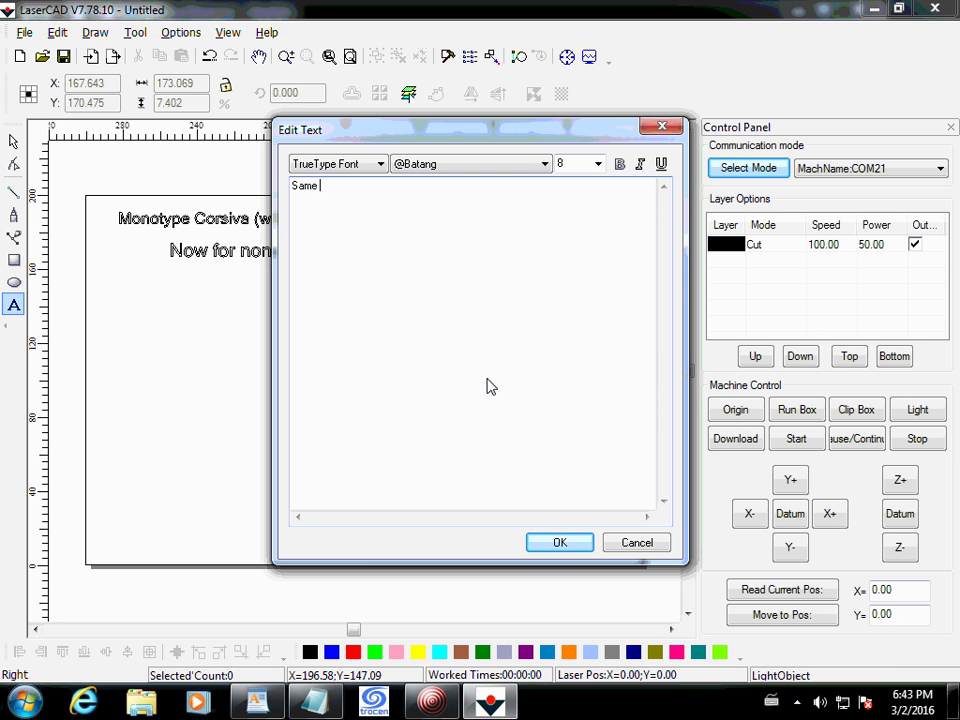
{"action": "type", "text": "thing with Greek:"}
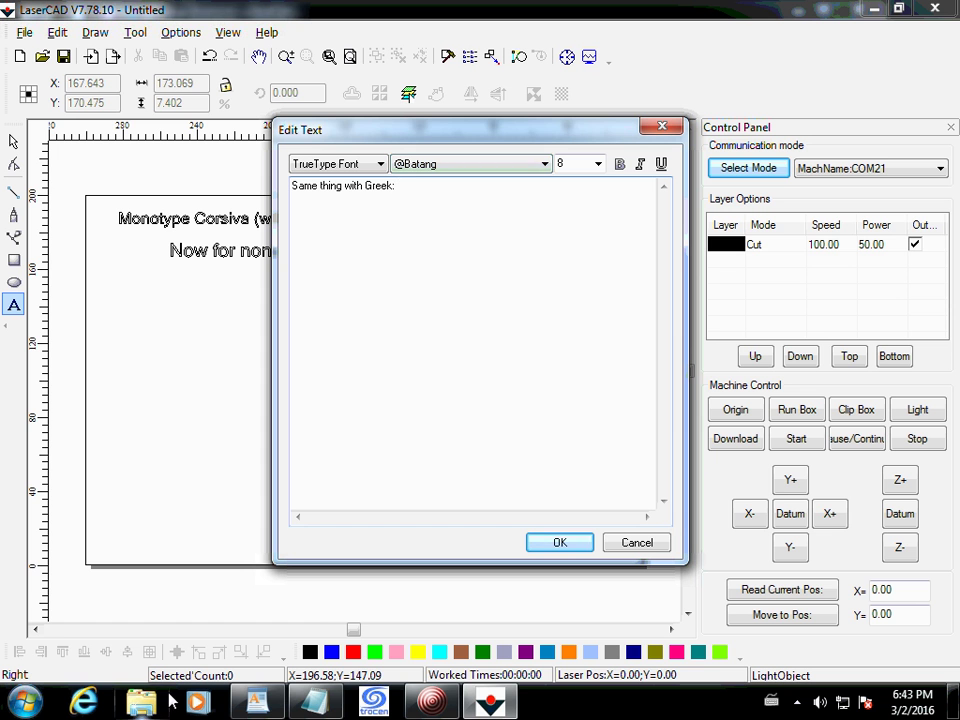
Step: Copy the Greek letters from the GREEK Notepad file into the text, add "1000" before the Ω and place the text
{"action": "left_click", "coordinate": [318, 708]}
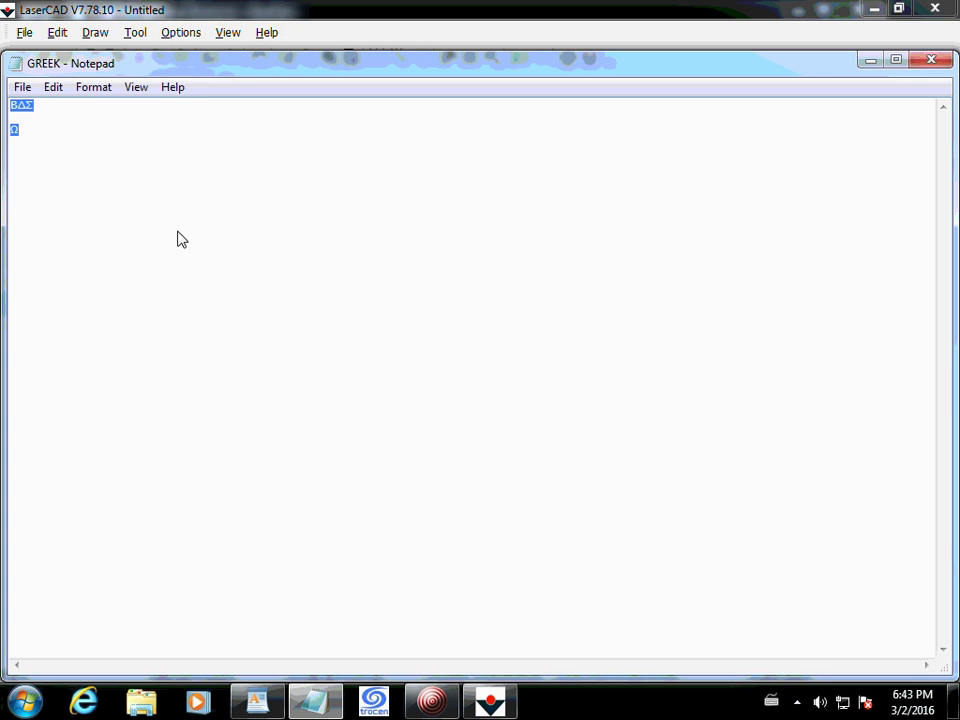
{"action": "left_click", "coordinate": [49, 87]}
{"action": "left_click", "coordinate": [100, 160]}
{"action": "left_click", "coordinate": [870, 62]}
{"action": "right_click", "coordinate": [455, 203]}
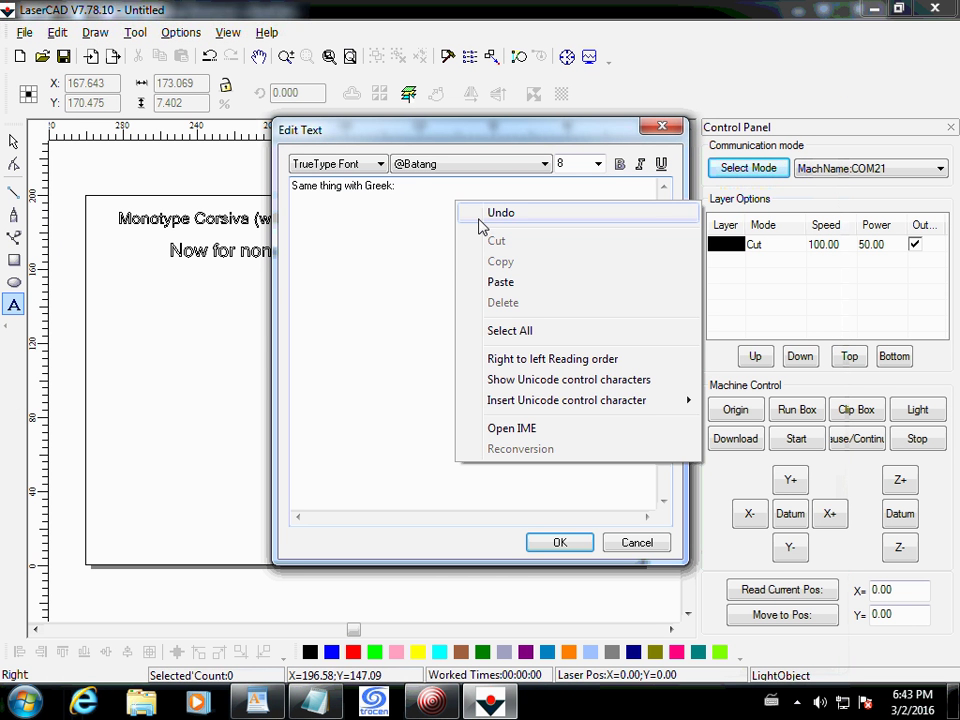
{"action": "left_click", "coordinate": [549, 289]}
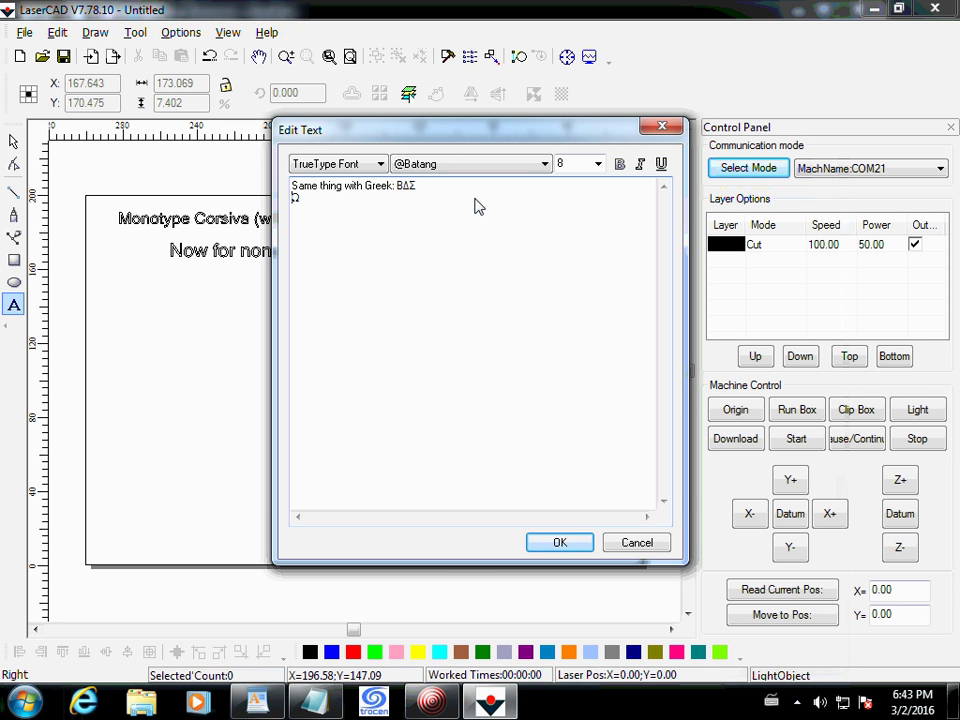
{"action": "type", "text": "000"}
{"action": "left_click", "coordinate": [541, 549]}
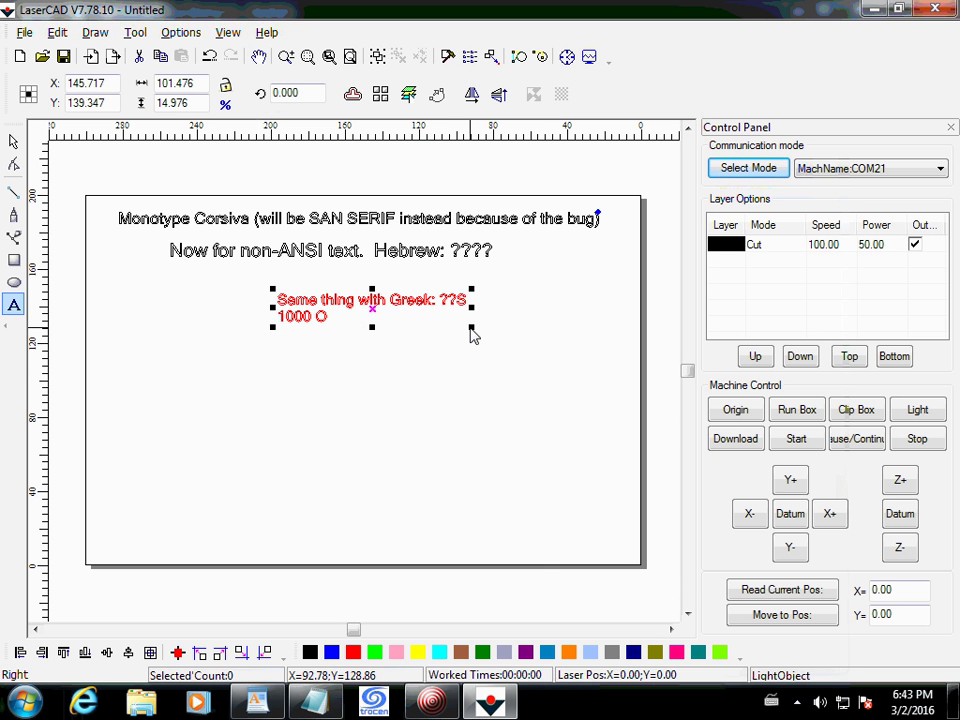
Step: Enlarge the Greek text to about 144 wide, move it up beneath the Hebrew line and deselect it
{"action": "left_click_drag", "start_coordinate": [472, 332], "coordinate": [552, 402]}
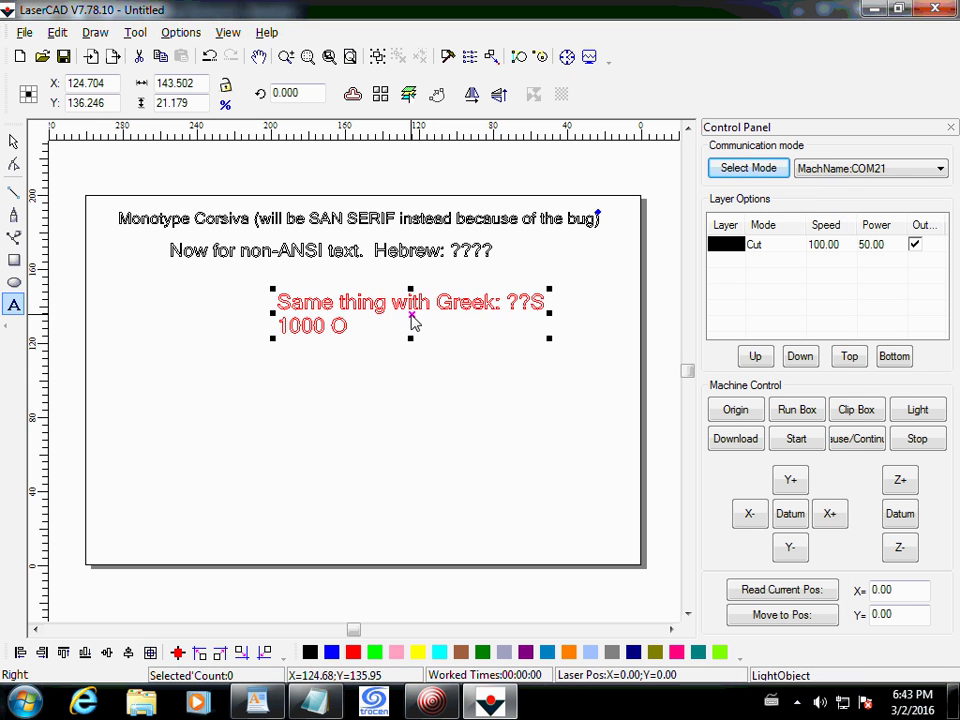
{"action": "left_click_drag", "start_coordinate": [413, 320], "coordinate": [311, 305]}
{"action": "left_click", "coordinate": [449, 396]}
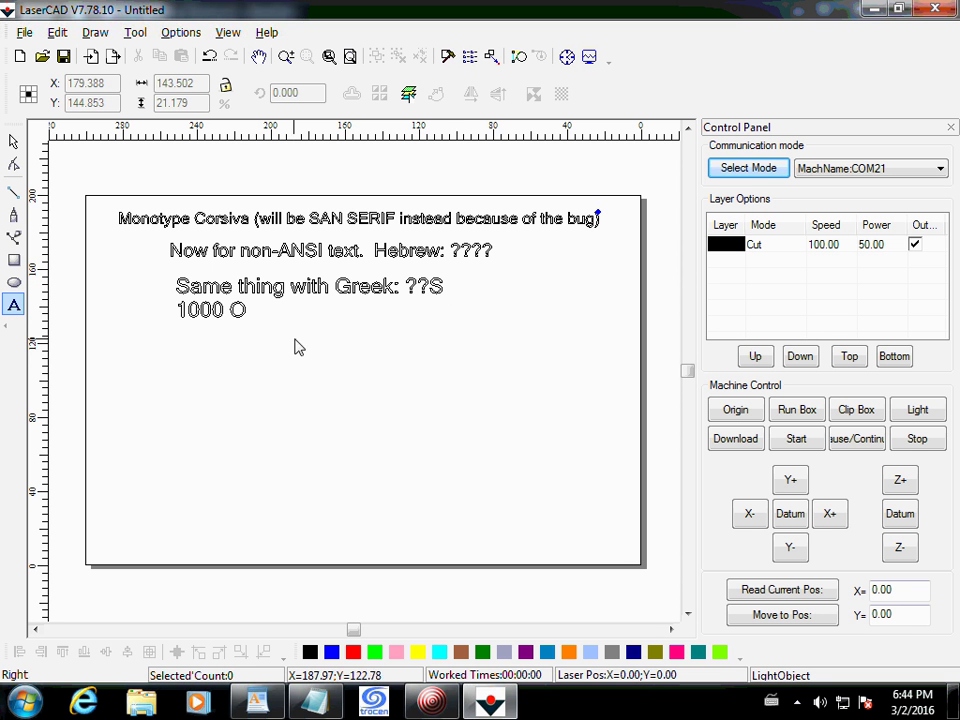
Step: Close LaserCAD and add the line "Now we will run the modified version: LaserCADFixed.exe" to the WordPad document
{"action": "left_click", "coordinate": [938, 10]}
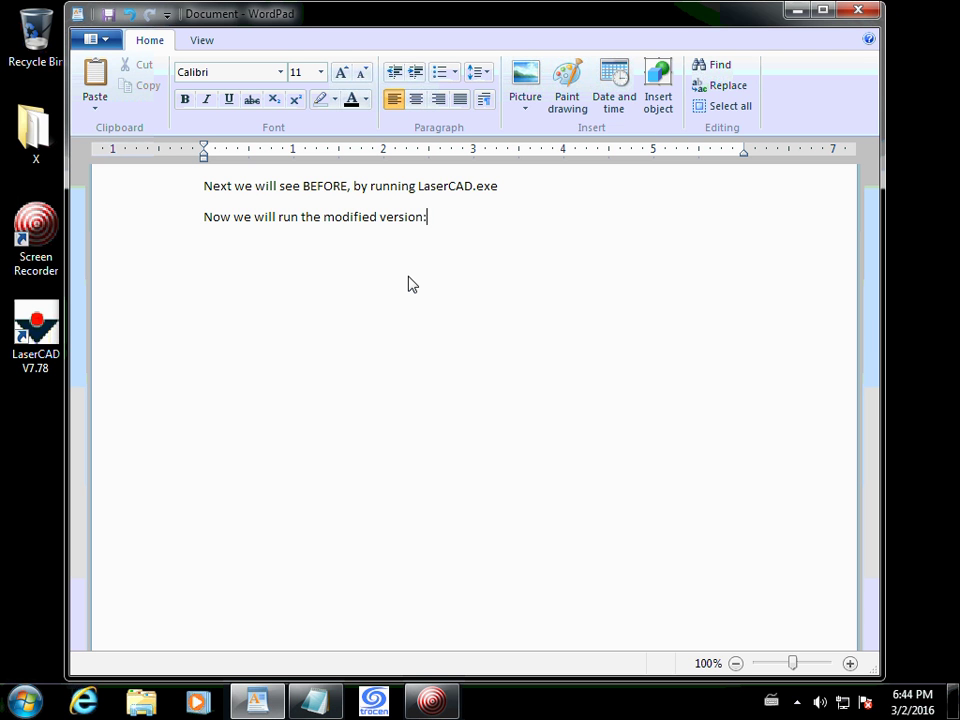
{"action": "type", "text": "aserCADFixed.exe"}
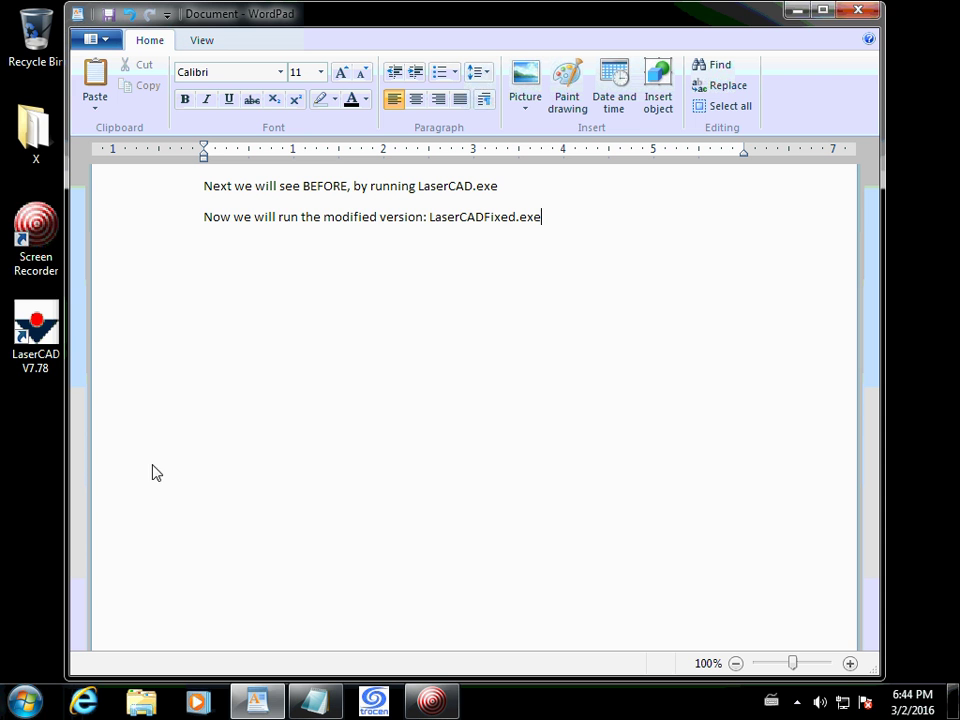
Step: Check the target of the LaserCAD shortcut in its properties, and launch the modified LaserCAD from that shortcut
{"action": "left_click", "coordinate": [24, 703]}
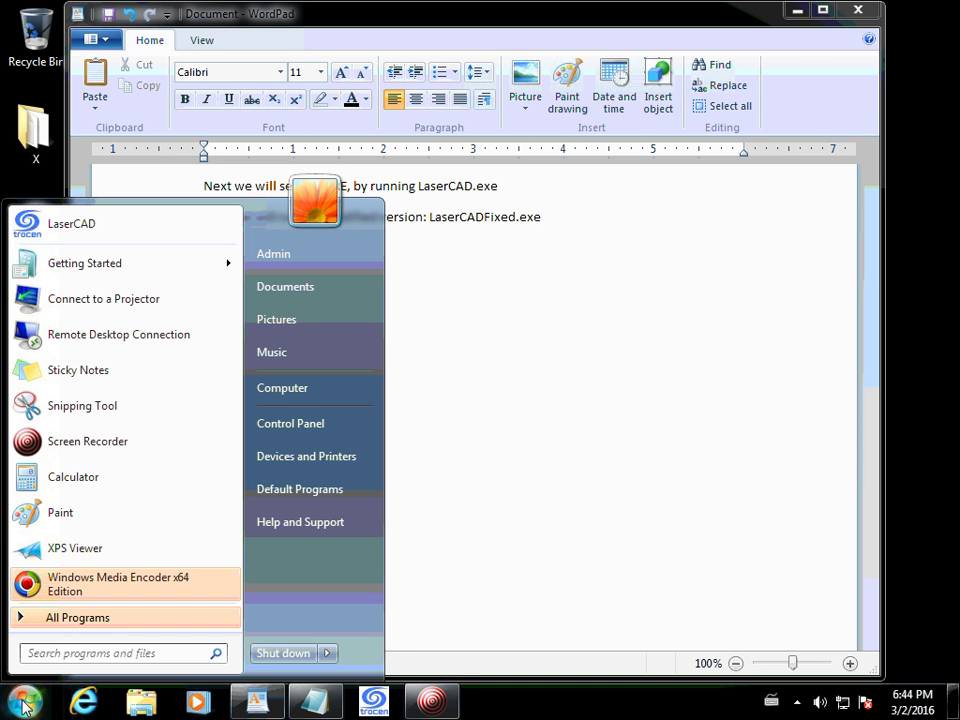
{"action": "right_click", "coordinate": [82, 228]}
{"action": "left_click", "coordinate": [138, 365]}
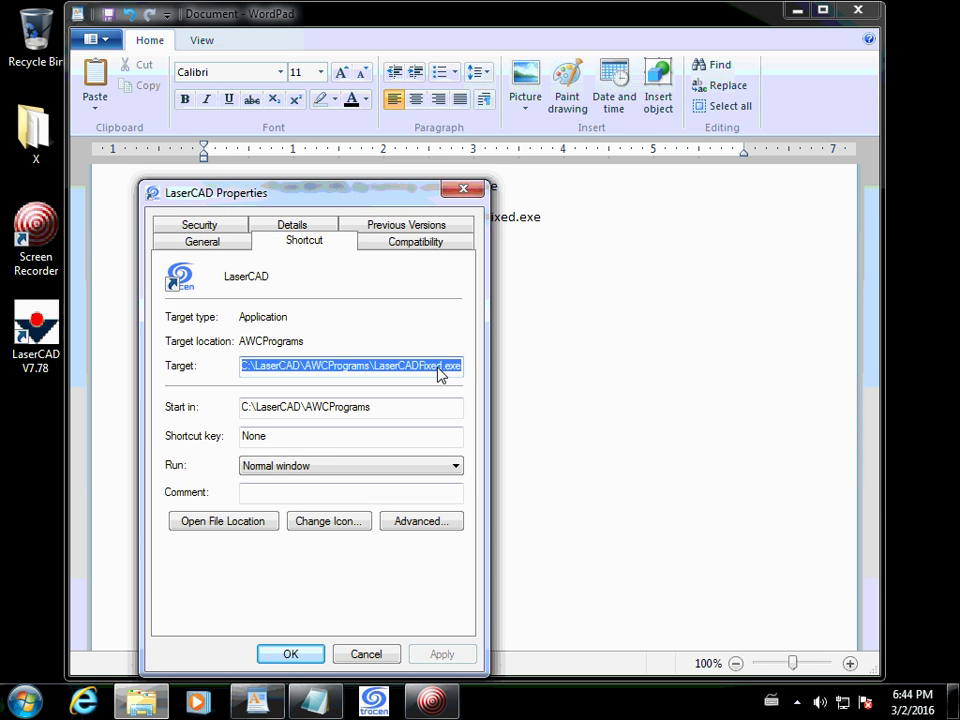
{"action": "left_click", "coordinate": [291, 656]}
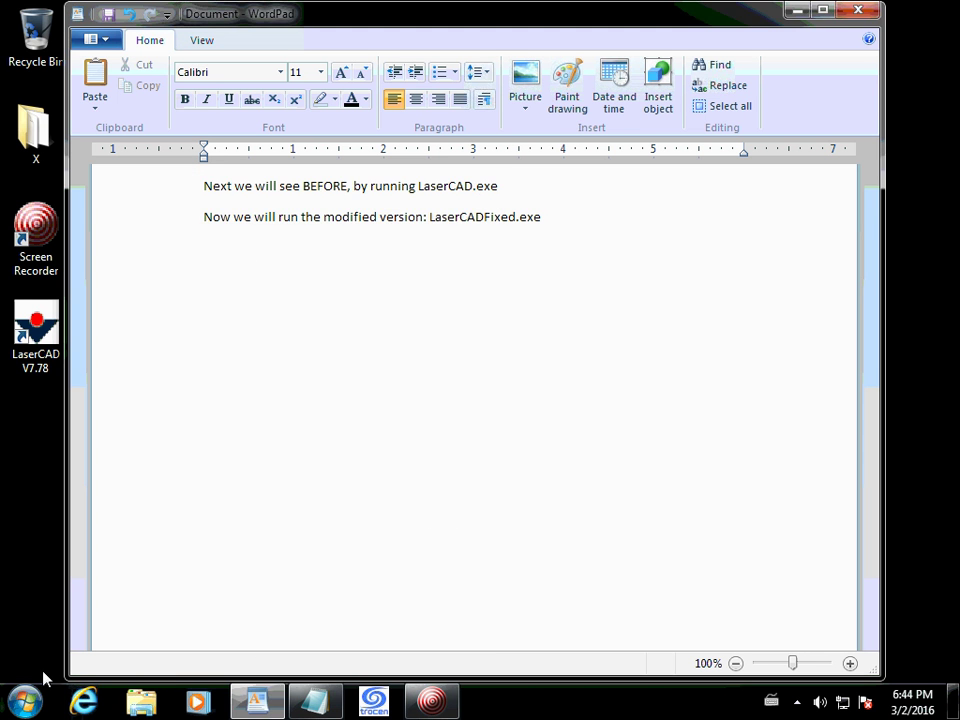
{"action": "left_click", "coordinate": [22, 703]}
{"action": "left_click", "coordinate": [66, 230]}
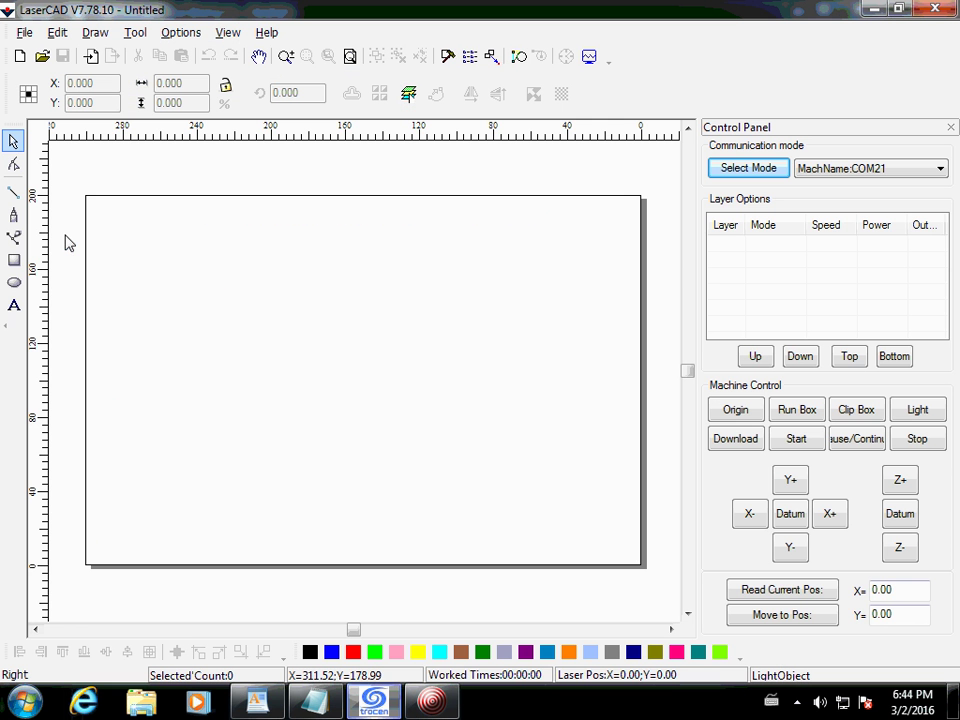
Step: Start a text object near the page's upper-left corner reading "Monotype Corsiva" and set its font to Monotype Corsiva
{"action": "left_click", "coordinate": [16, 306]}
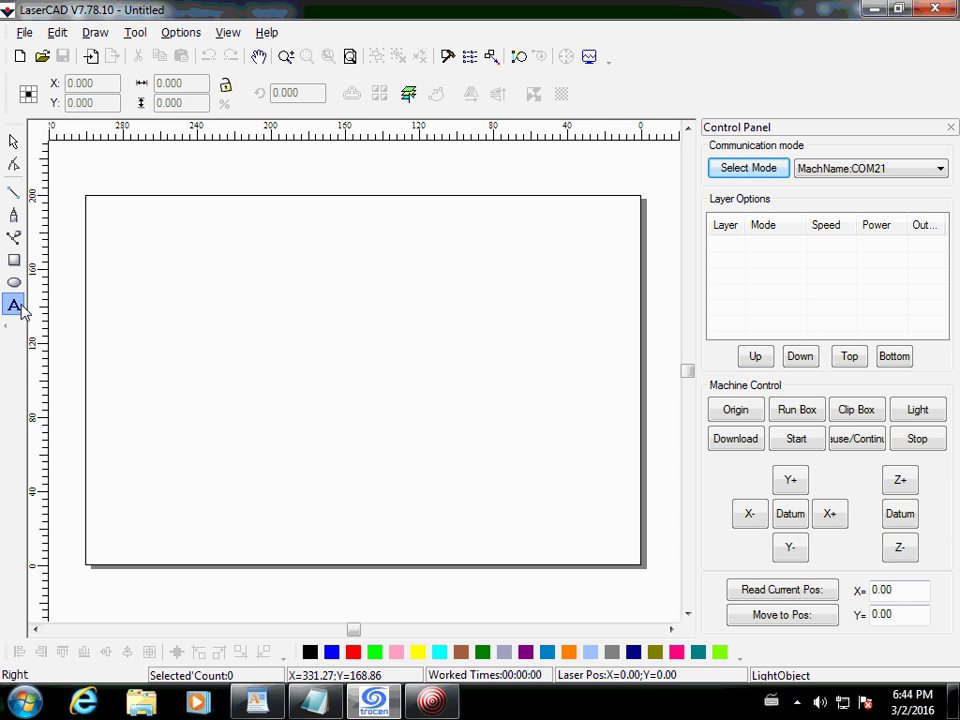
{"action": "left_click", "coordinate": [154, 246]}
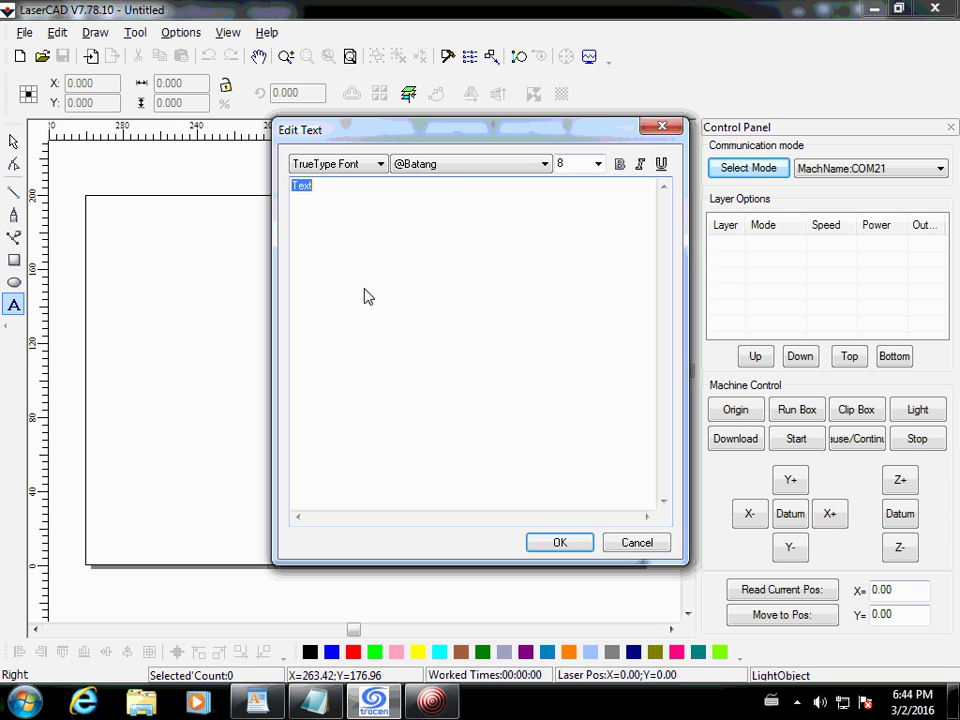
{"action": "type", "text": "Monotype Corsiva"}
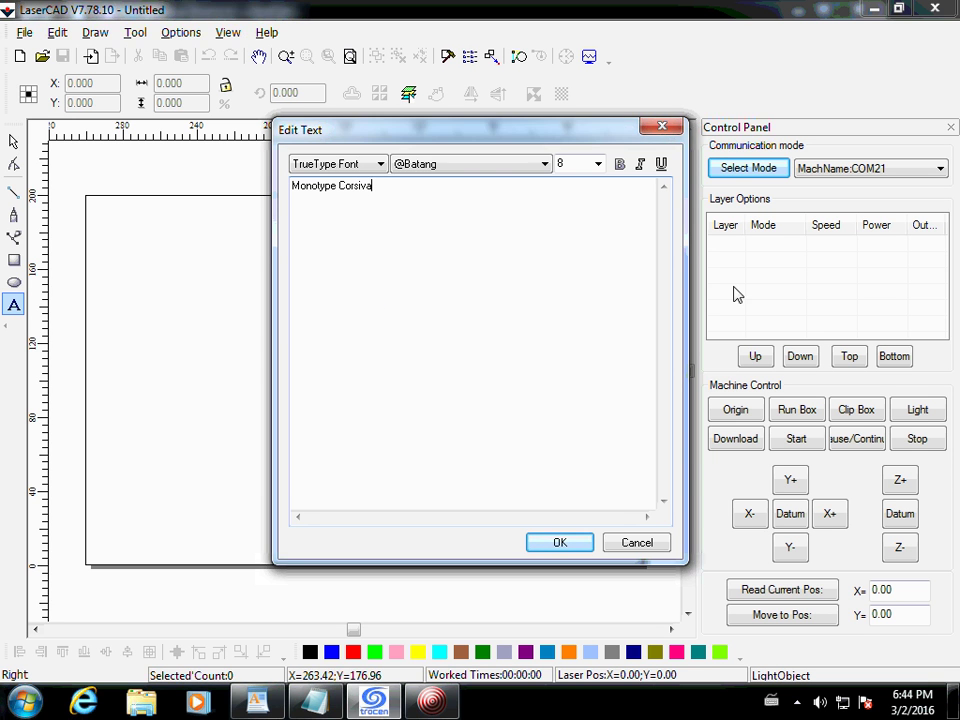
{"action": "left_click", "coordinate": [545, 164]}
{"action": "left_click_drag", "start_coordinate": [548, 233], "coordinate": [561, 426]}
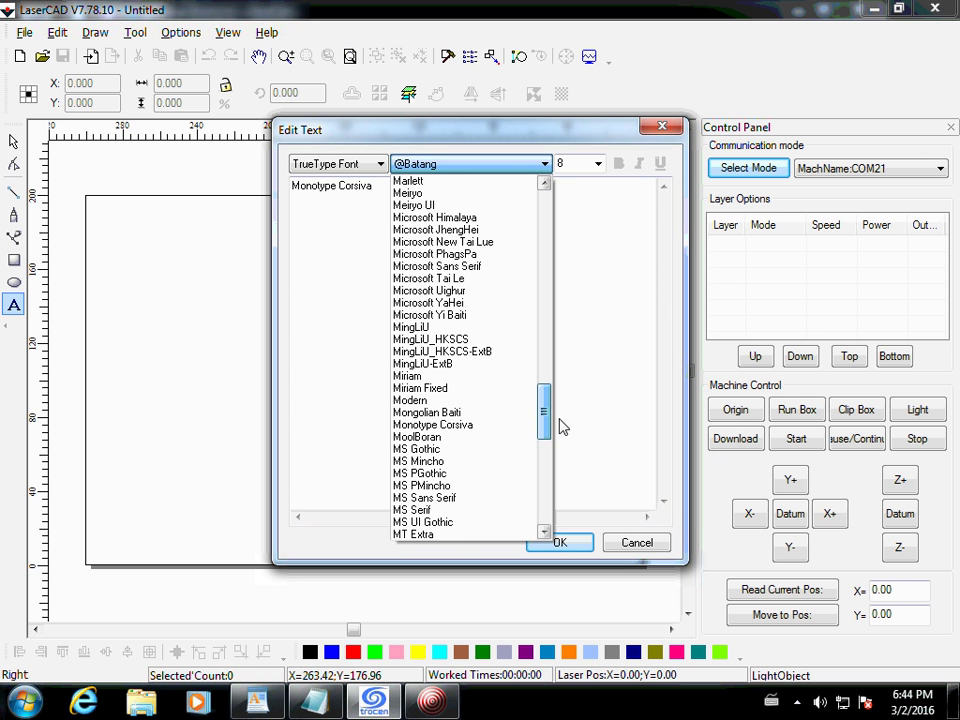
{"action": "left_click", "coordinate": [486, 434]}
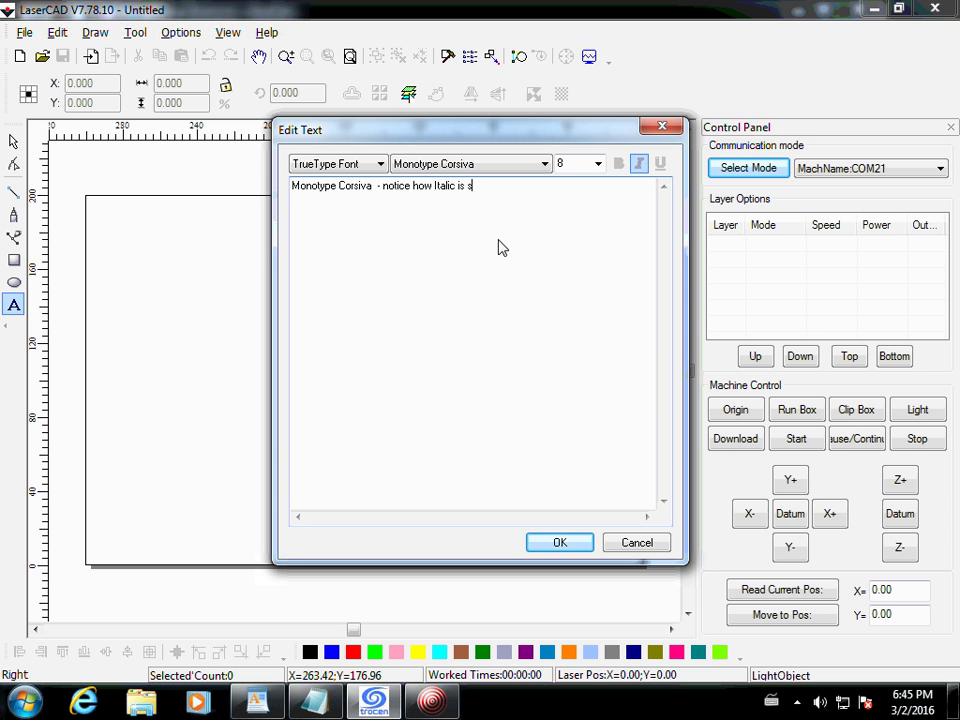
Step: Append the note " - notice how Italic is selected and disabled because this font only works as Italic" to the text
{"action": "type", "text": "lected and disabled because"}
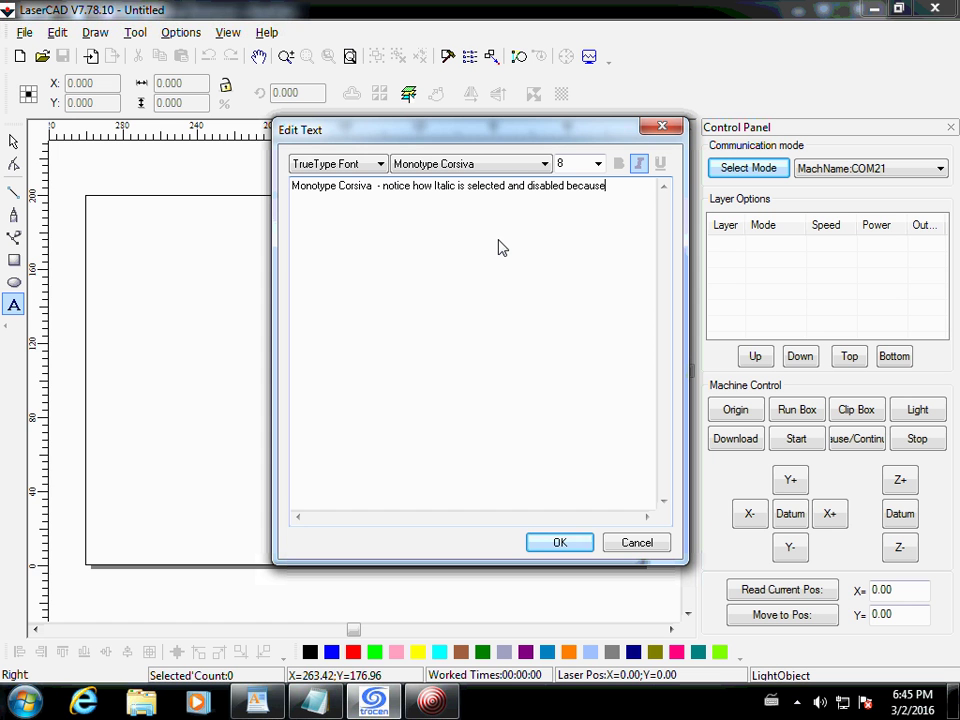
{"action": "type", "text": "this"}
{"action": "key", "text": "BackSpace"}
{"action": "key", "text": "BackSpace"}
{"action": "type", "text": "nt only works"}
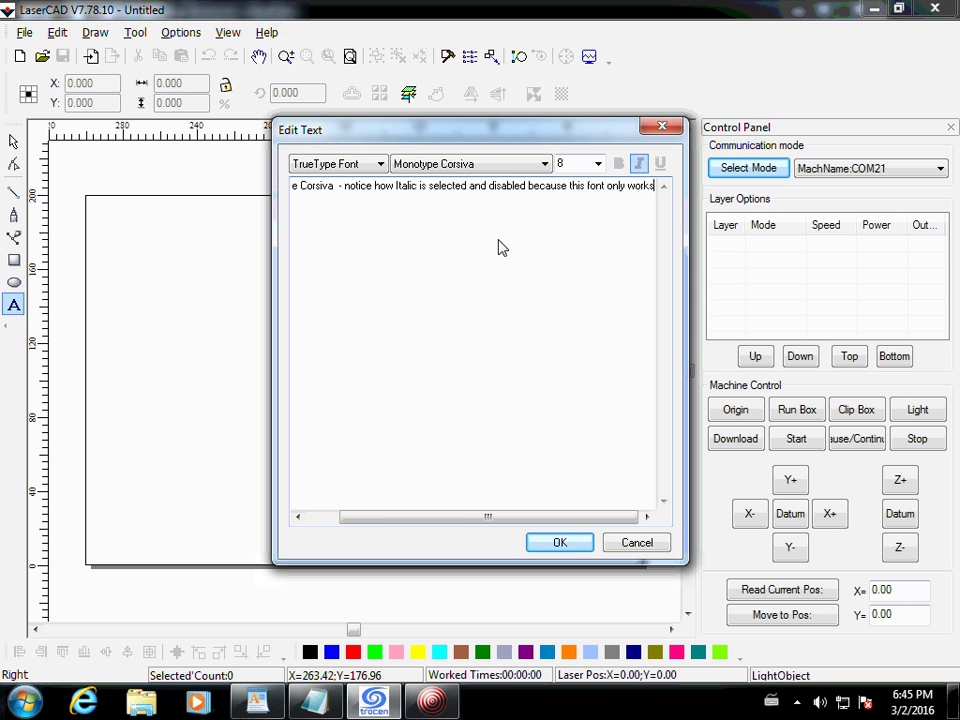
{"action": "type", "text": " as Italic"}
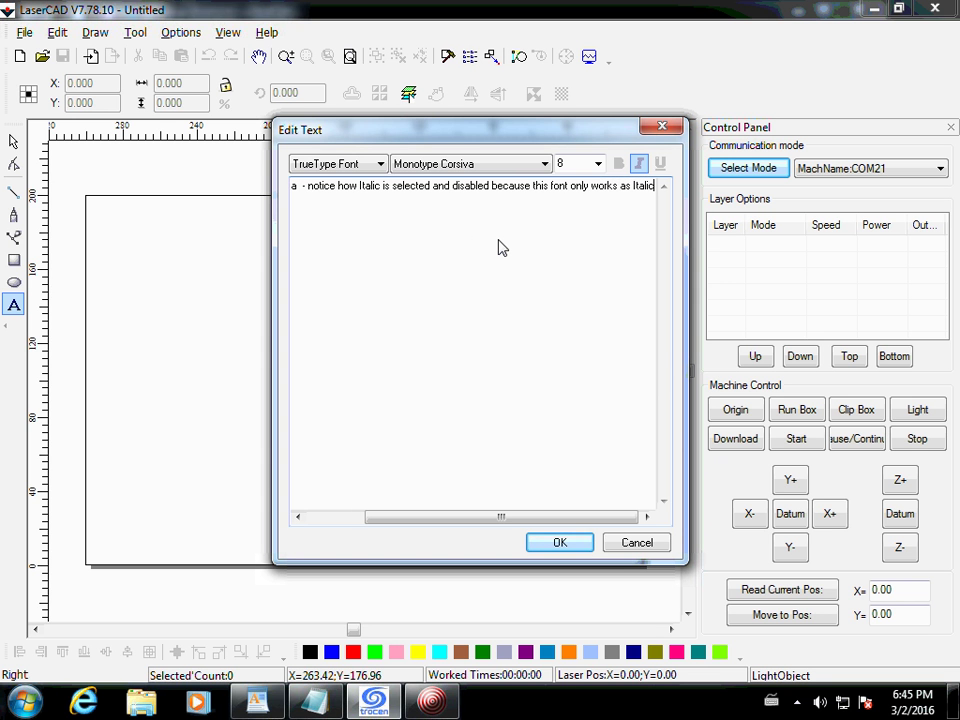
{"action": "type", "text": "."}
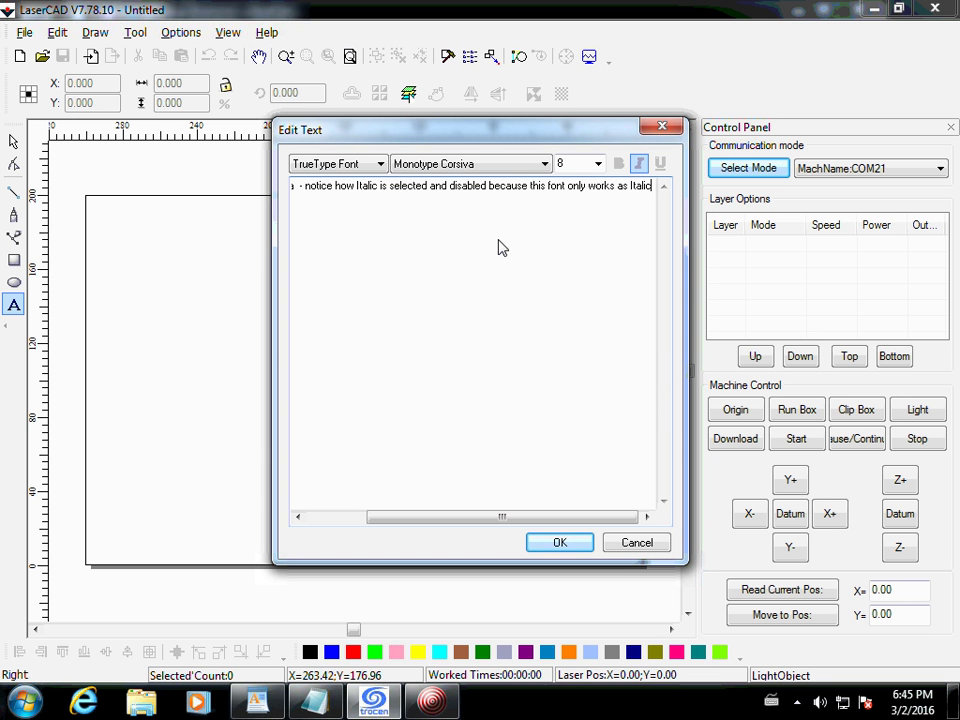
Step: Delete the appended note about Italic, keeping only "Monotype Corsiva" in the text
{"action": "key", "text": "BackSpace"}
{"action": "key", "text": "BackSpace"}
{"action": "key", "text": "BackSpace"}
{"action": "key", "text": "BackSpace"}
{"action": "key", "text": "BackSpace"}
{"action": "key", "text": "BackSpace"}
{"action": "key", "text": "BackSpace"}
{"action": "key", "text": "BackSpace"}
{"action": "key", "text": "BackSpace"}
{"action": "key", "text": "BackSpace"}
{"action": "key", "text": "BackSpace"}
{"action": "key", "text": "BackSpace"}
{"action": "key", "text": "BackSpace"}
{"action": "key", "text": "BackSpace"}
{"action": "key", "text": "BackSpace"}
{"action": "key", "text": "BackSpace"}
{"action": "key", "text": "BackSpace"}
{"action": "key", "text": "BackSpace"}
{"action": "key", "text": "BackSpace"}
{"action": "key", "text": "BackSpace"}
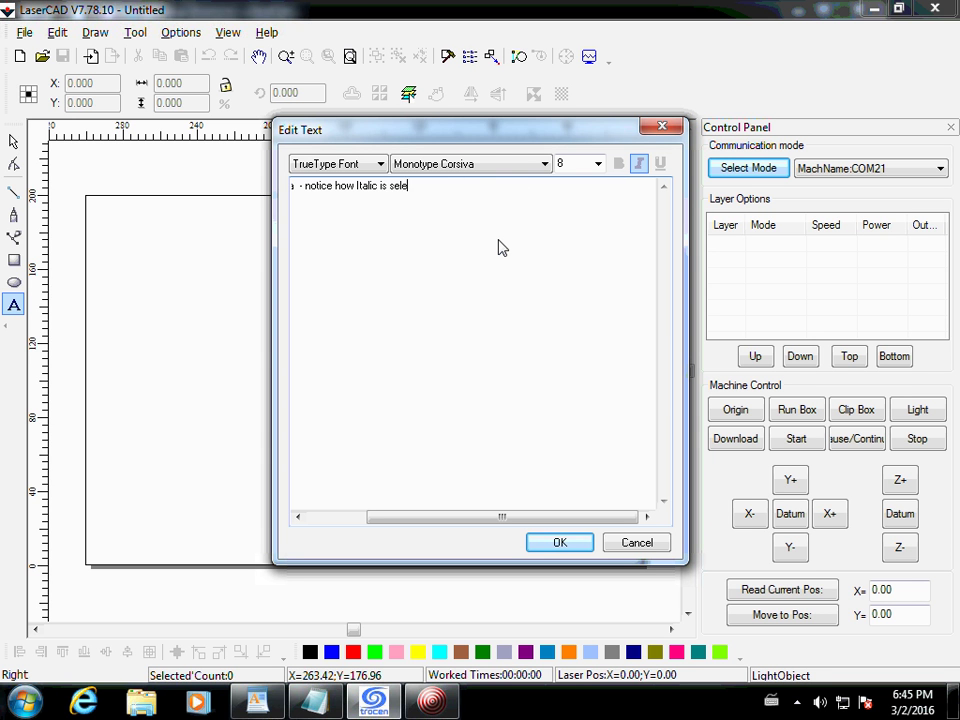
{"action": "key", "text": "BackSpace"}
{"action": "key", "text": "BackSpace"}
{"action": "key", "text": "BackSpace"}
{"action": "key", "text": "BackSpace"}
{"action": "key", "text": "BackSpace"}
{"action": "key", "text": "BackSpace"}
{"action": "key", "text": "BackSpace"}
{"action": "key", "text": "BackSpace"}
{"action": "key", "text": "BackSpace"}
{"action": "key", "text": "BackSpace"}
{"action": "key", "text": "BackSpace"}
{"action": "key", "text": "BackSpace"}
{"action": "key", "text": "BackSpace"}
{"action": "key", "text": "BackSpace"}
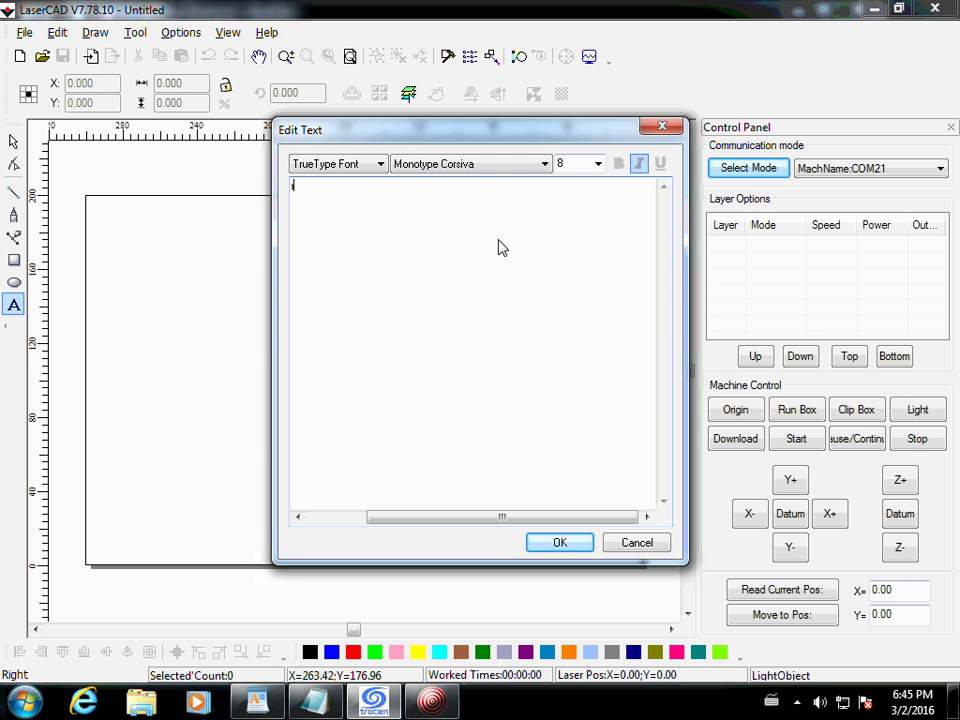
Step: Place the "Monotype Corsiva" text on the page and enlarge it to about 159 wide
{"action": "type", "text": "Monotype Corsiva"}
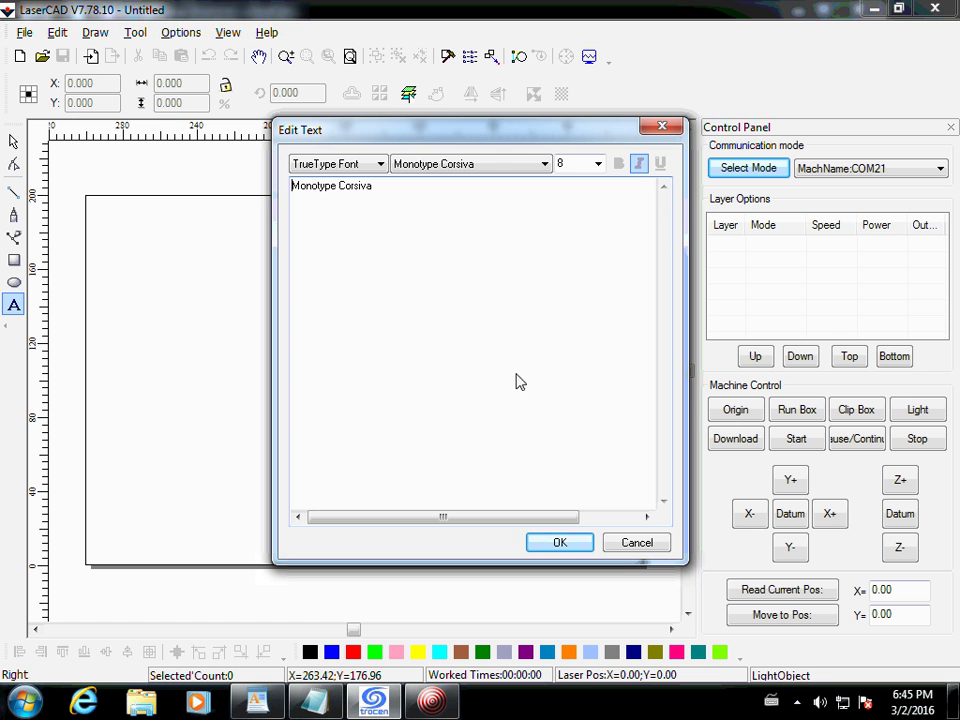
{"action": "left_click", "coordinate": [556, 540]}
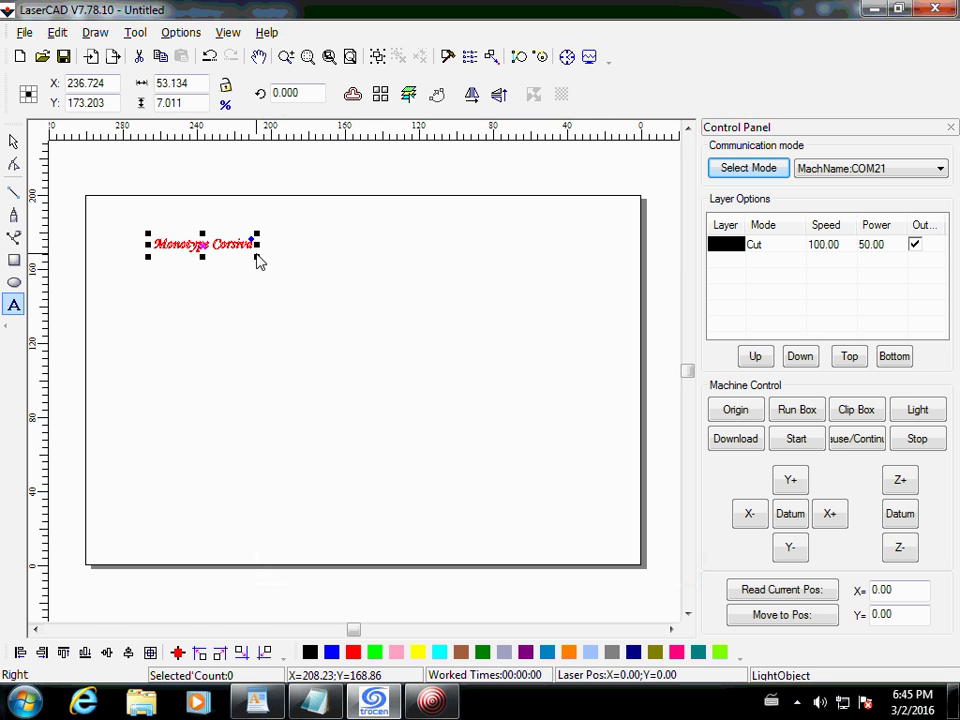
{"action": "left_click_drag", "start_coordinate": [257, 257], "coordinate": [452, 356]}
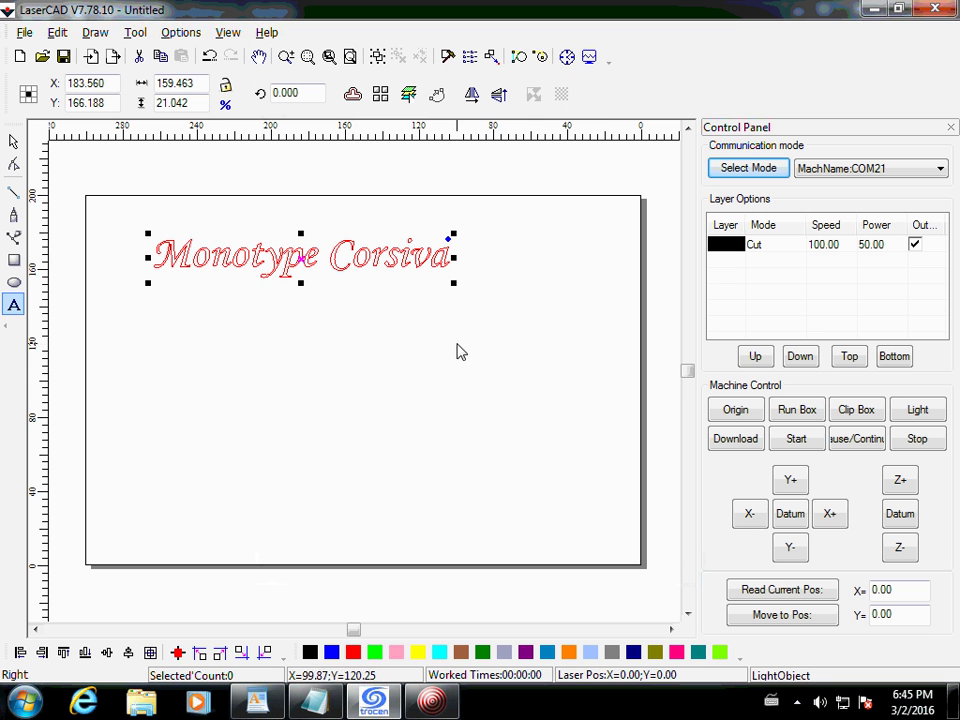
Step: Start a second text object below the Monotype Corsiva line reading "Now Hebrew:" and set its font to Aharoni
{"action": "left_click", "coordinate": [238, 321]}
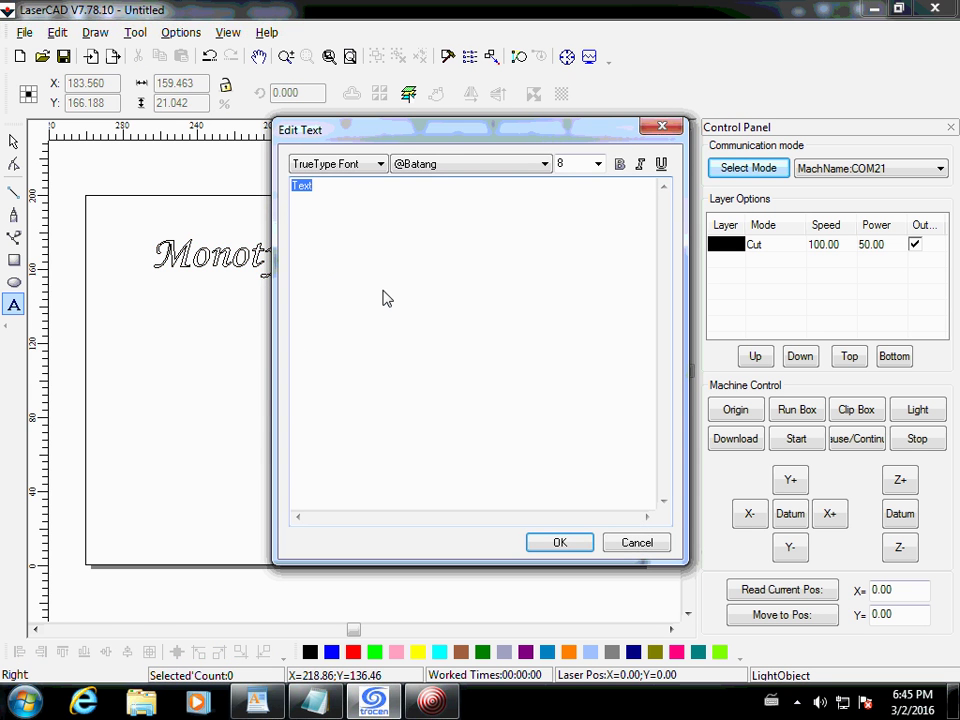
{"action": "type", "text": "Now Hebrew:"}
{"action": "left_click", "coordinate": [546, 165]}
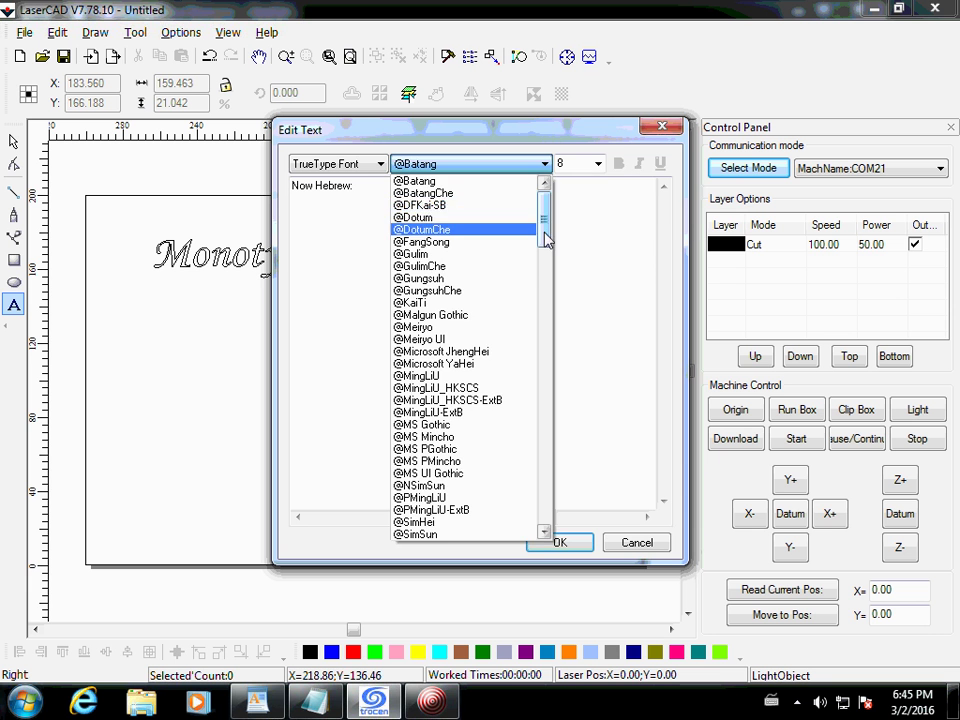
{"action": "left_click_drag", "start_coordinate": [544, 225], "coordinate": [544, 272]}
{"action": "left_click", "coordinate": [446, 280]}
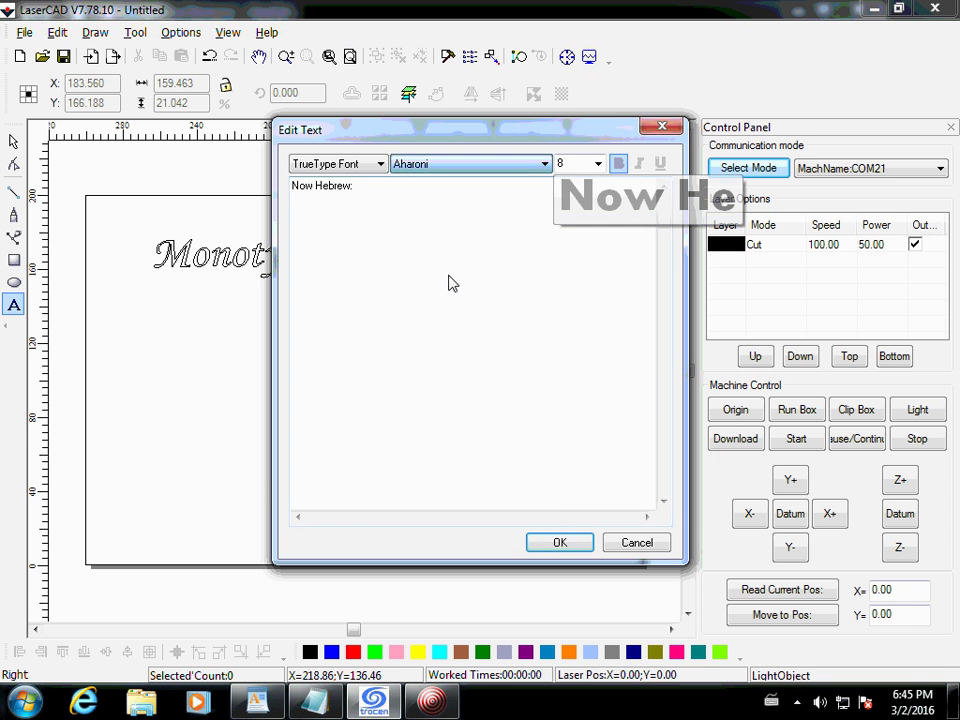
Step: Switch the keyboard layout to Hebrew, add שלום after "Now Hebrew:" and place the text on the page
{"action": "left_click", "coordinate": [771, 700]}
{"action": "left_click", "coordinate": [792, 648]}
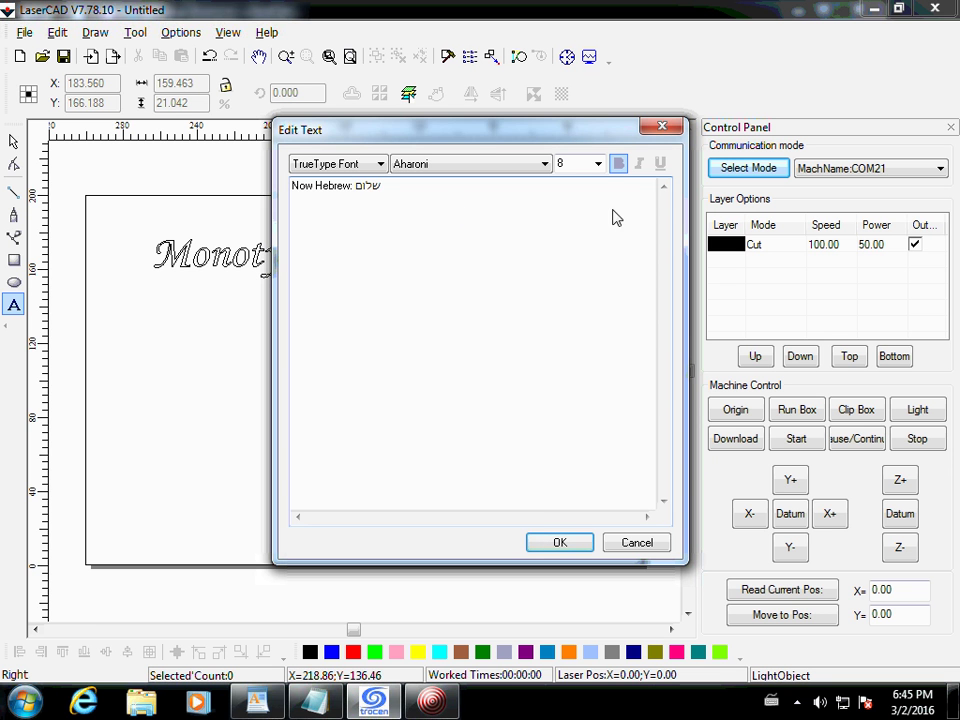
{"action": "left_click", "coordinate": [560, 543]}
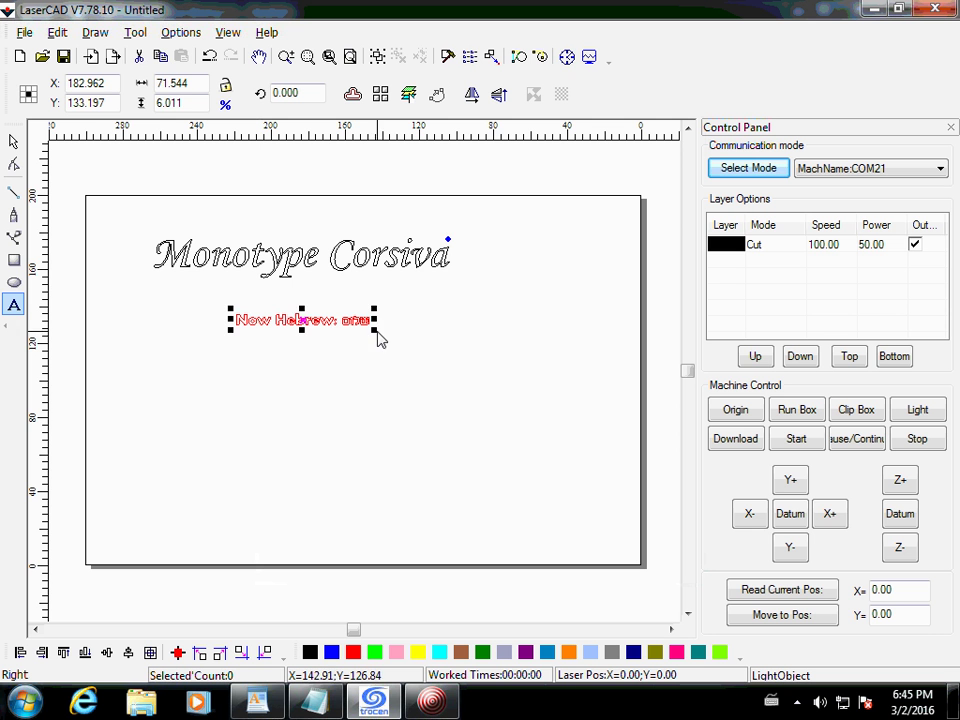
Step: Enlarge the Hebrew text to about 182 wide and move it directly beneath the Monotype Corsiva line
{"action": "left_click_drag", "start_coordinate": [372, 330], "coordinate": [577, 447]}
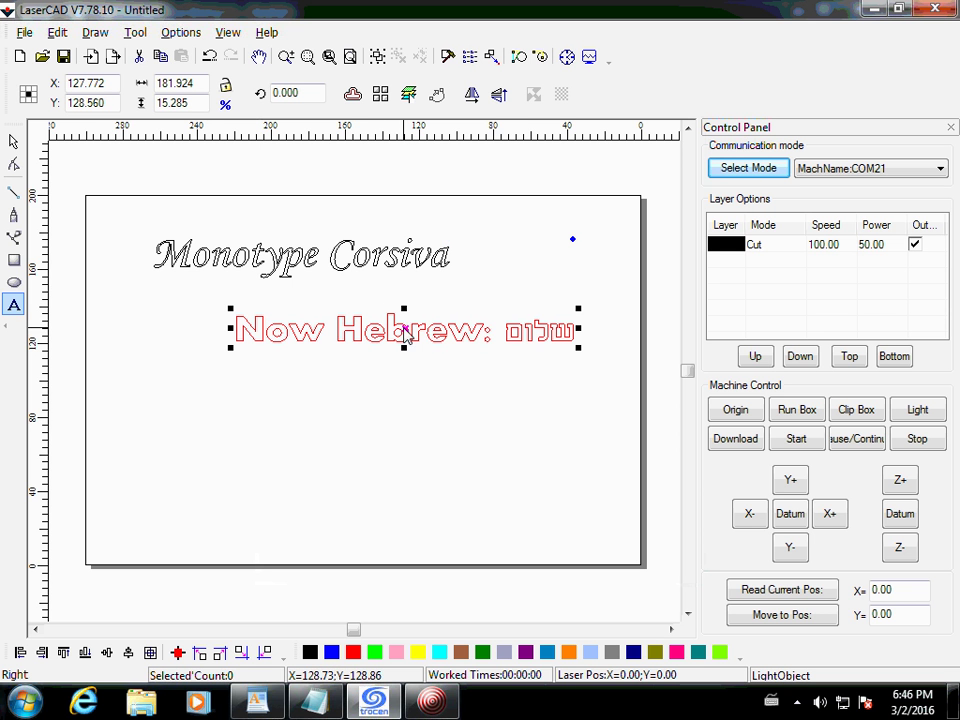
{"action": "left_click_drag", "start_coordinate": [407, 332], "coordinate": [317, 300]}
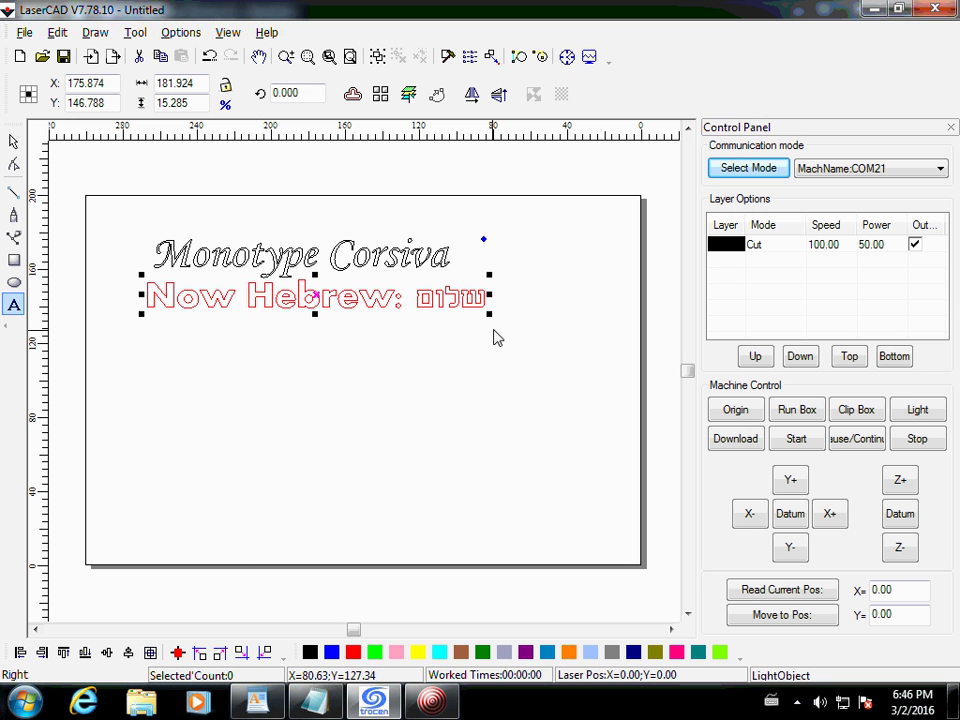
Step: Start a third text object below the Hebrew line with its default text cleared, and switch the keyboard layout to US
{"action": "left_click", "coordinate": [214, 364]}
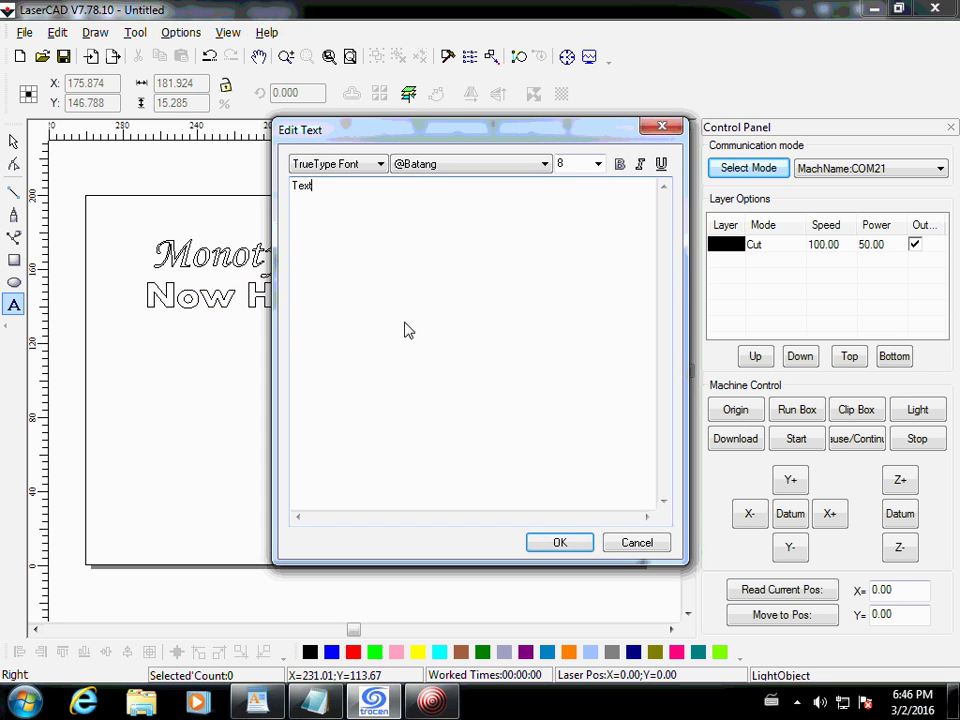
{"action": "type", "text": "A"}
{"action": "key", "text": "BackSpace"}
{"action": "key", "text": "BackSpace"}
{"action": "key", "text": "BackSpace"}
{"action": "left_click", "coordinate": [771, 699]}
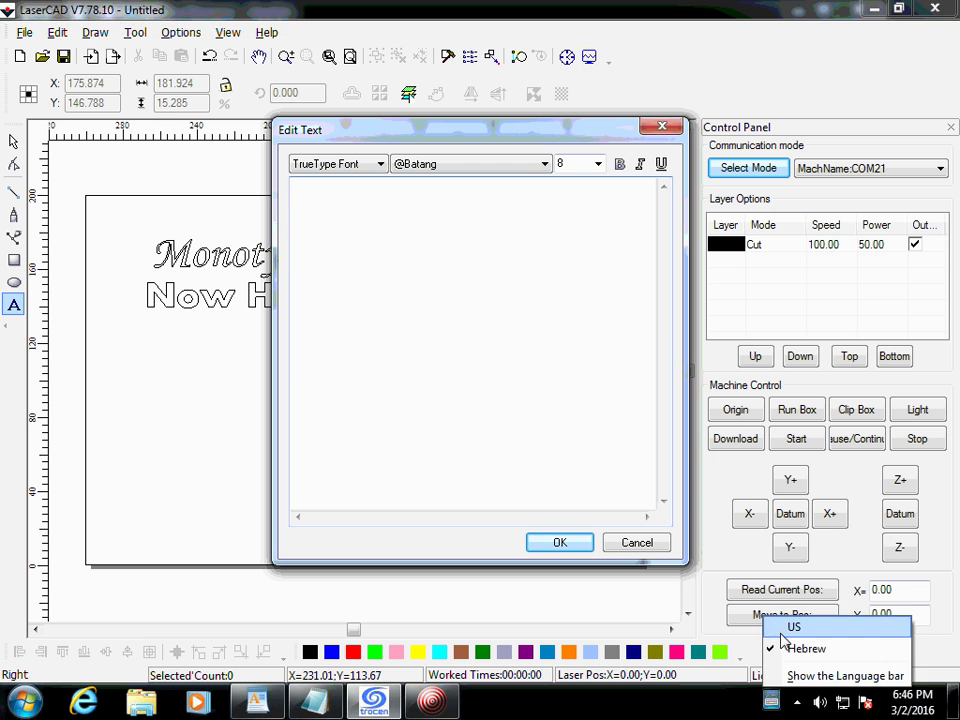
{"action": "left_click", "coordinate": [778, 627]}
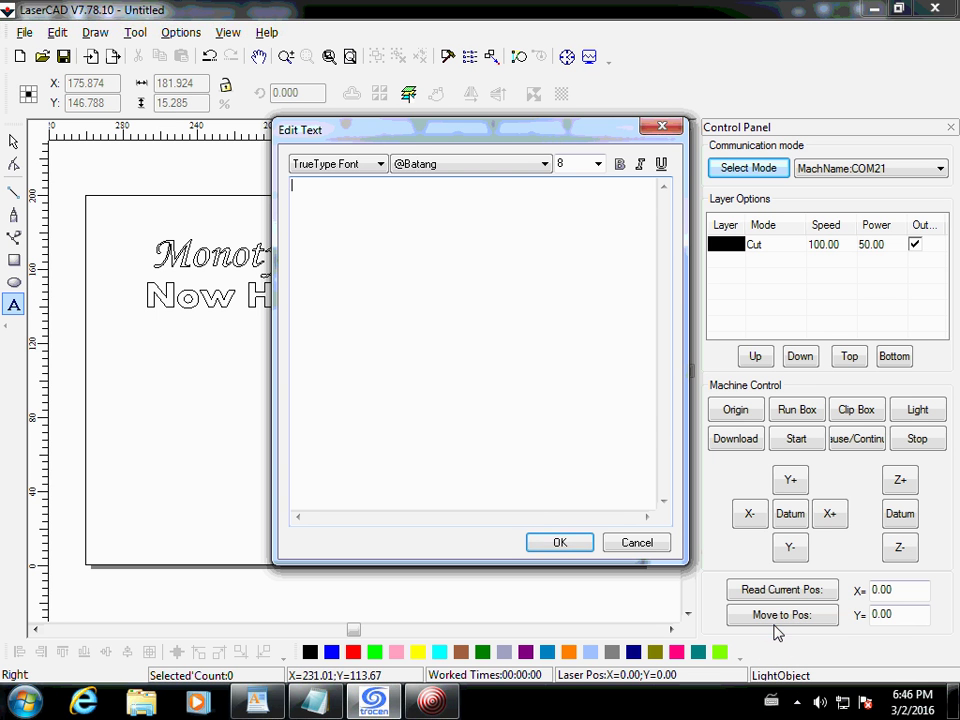
Step: Enter "And Greek: ΒΔΣ" with "100 Ω" on the line below and place the text on the page
{"action": "left_click", "coordinate": [771, 699]}
{"action": "left_click", "coordinate": [472, 378]}
{"action": "type", "text": "And Greek: ΒΔΣ"}
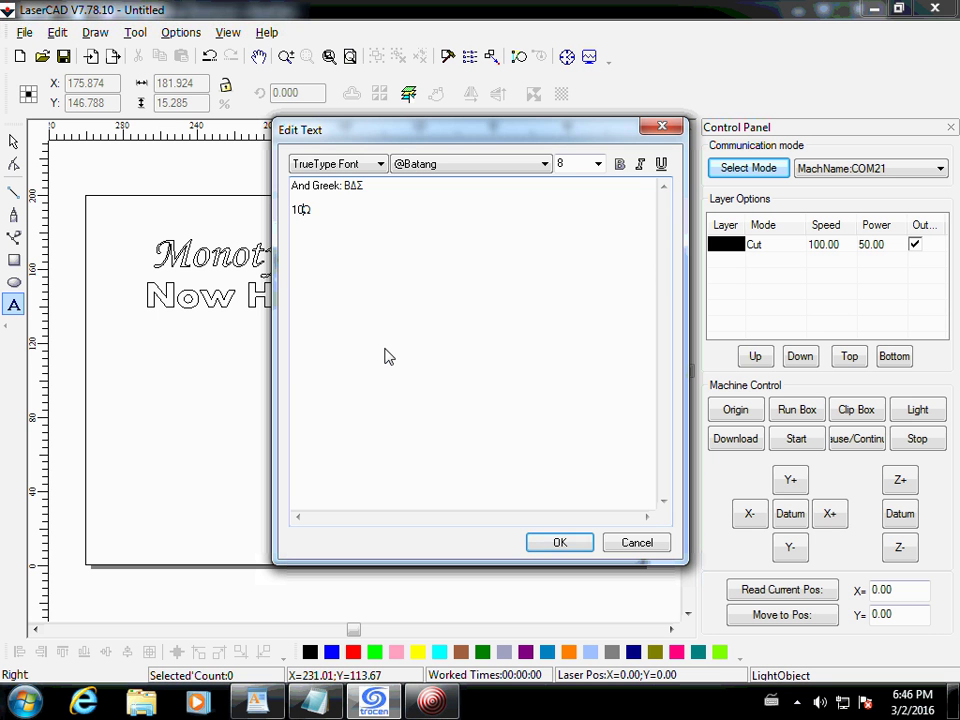
{"action": "key", "text": "BackSpace"}
{"action": "left_click", "coordinate": [557, 544]}
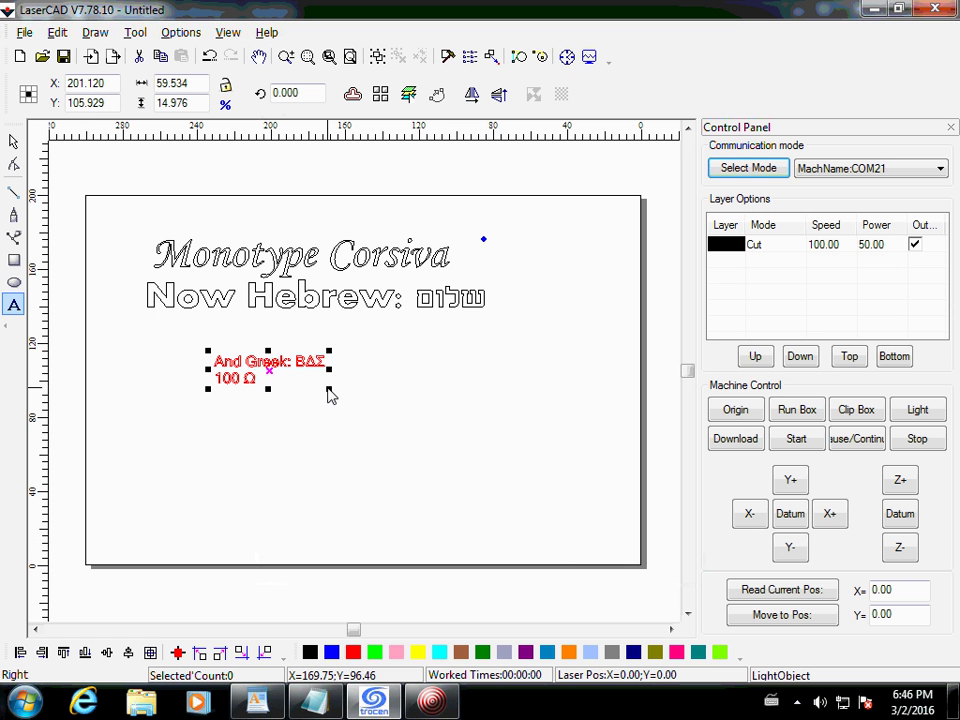
Step: Enlarge the Greek text to about 176 wide, move it directly beneath the Hebrew line and deselect it
{"action": "left_click_drag", "start_coordinate": [328, 390], "coordinate": [542, 508]}
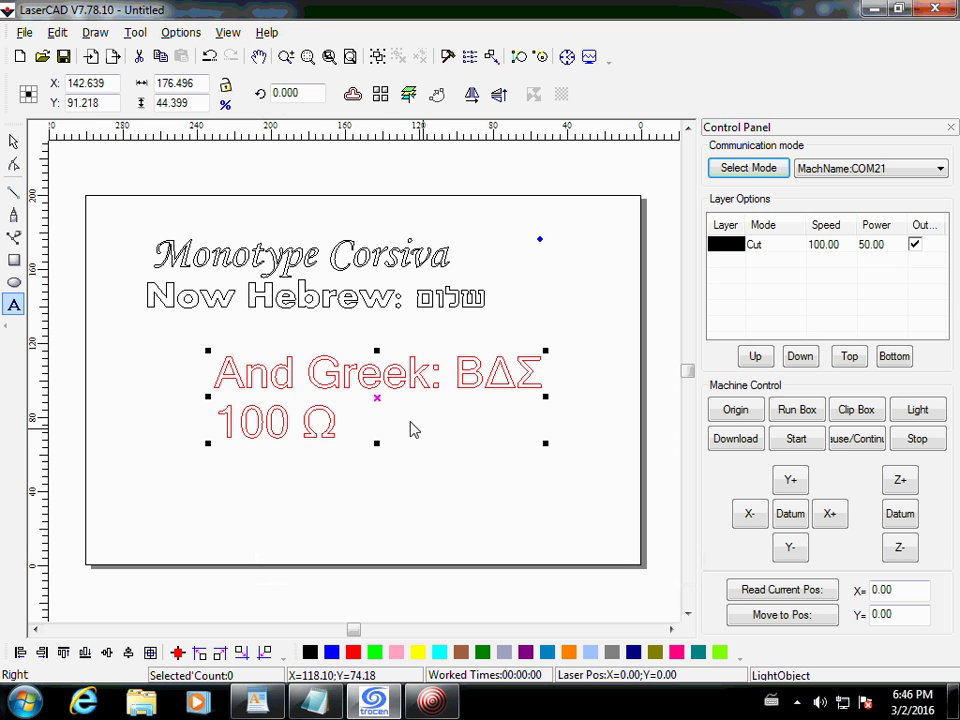
{"action": "left_click_drag", "start_coordinate": [377, 402], "coordinate": [330, 367]}
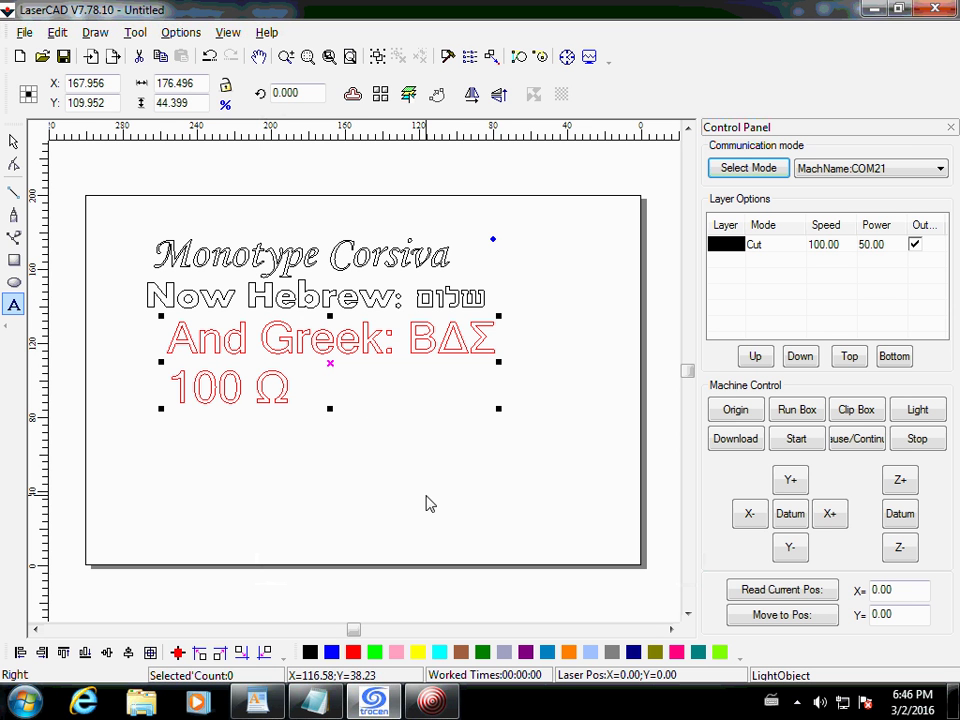
{"action": "left_click", "coordinate": [398, 516]}
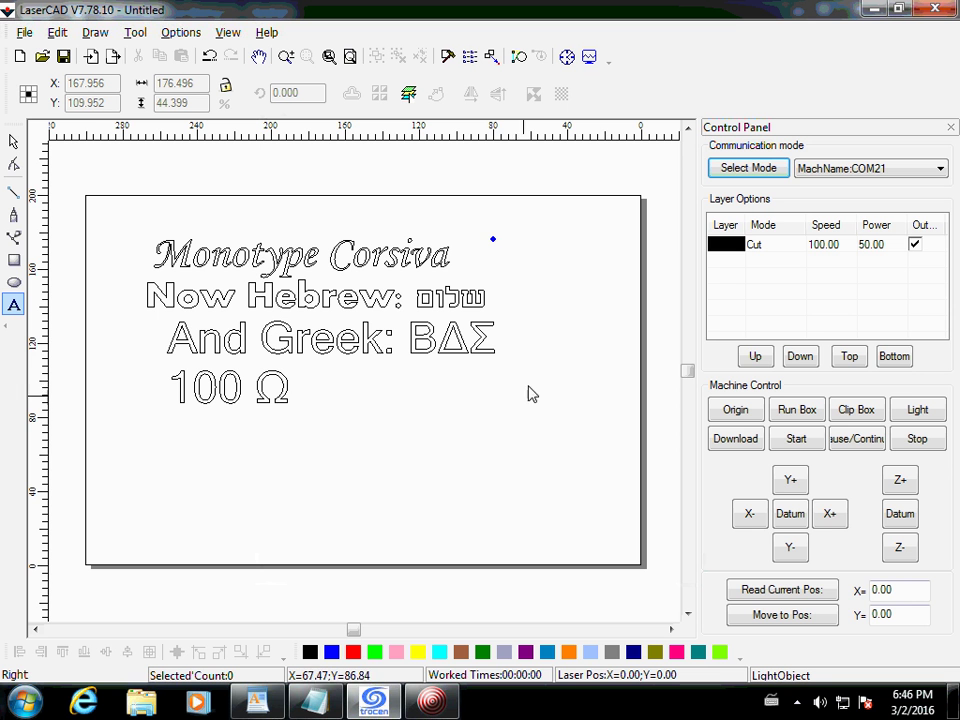
Step: Close LaserCAD and the WordPad document
{"action": "left_click", "coordinate": [945, 13]}
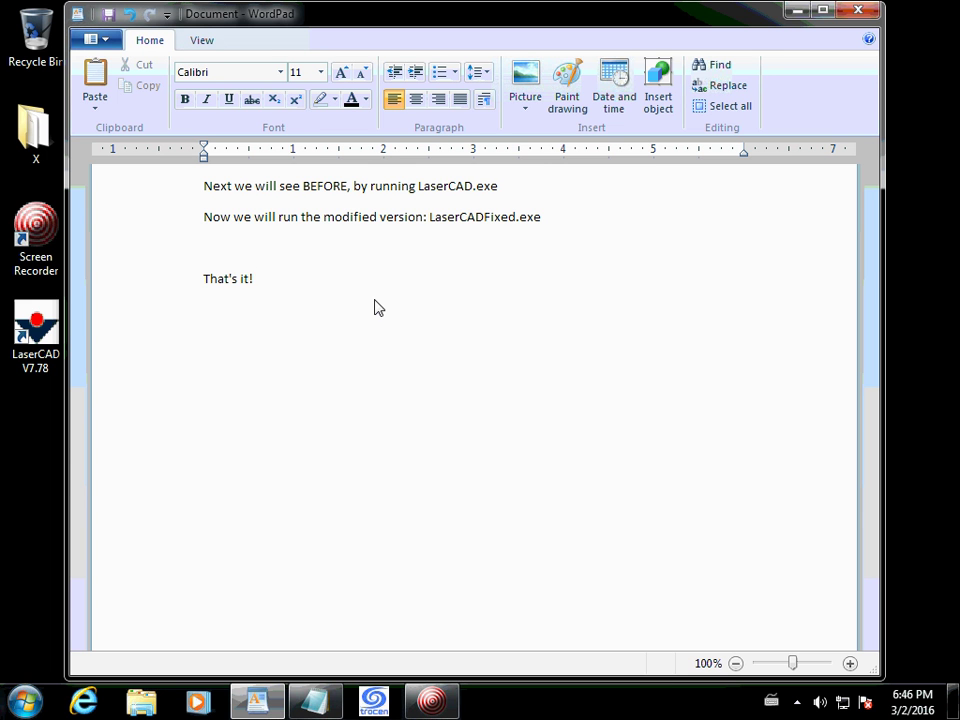
{"action": "left_click", "coordinate": [857, 11]}
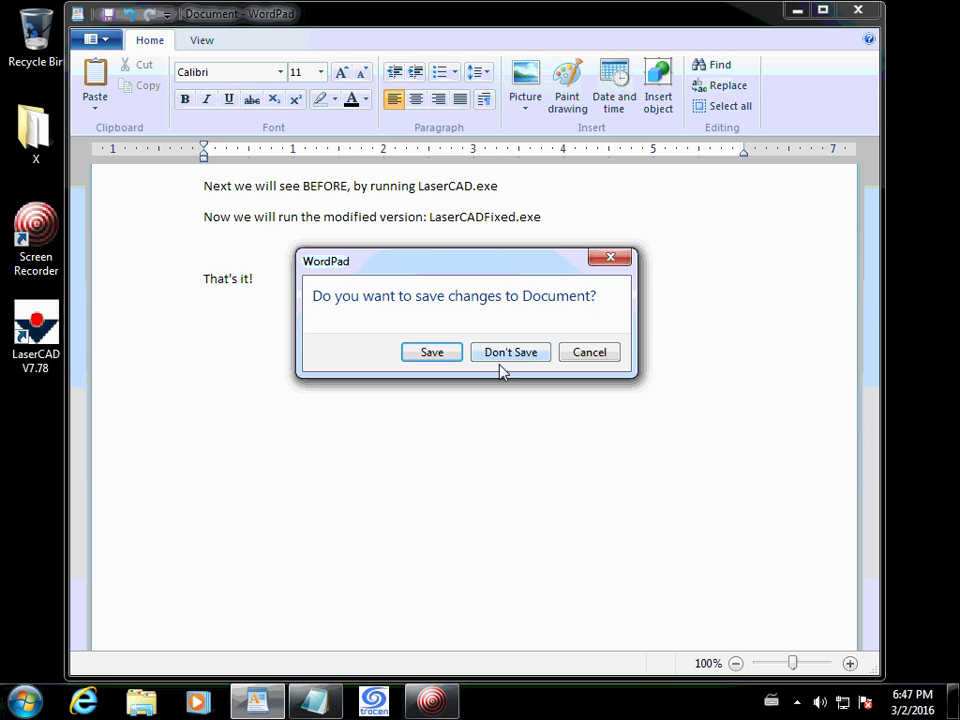